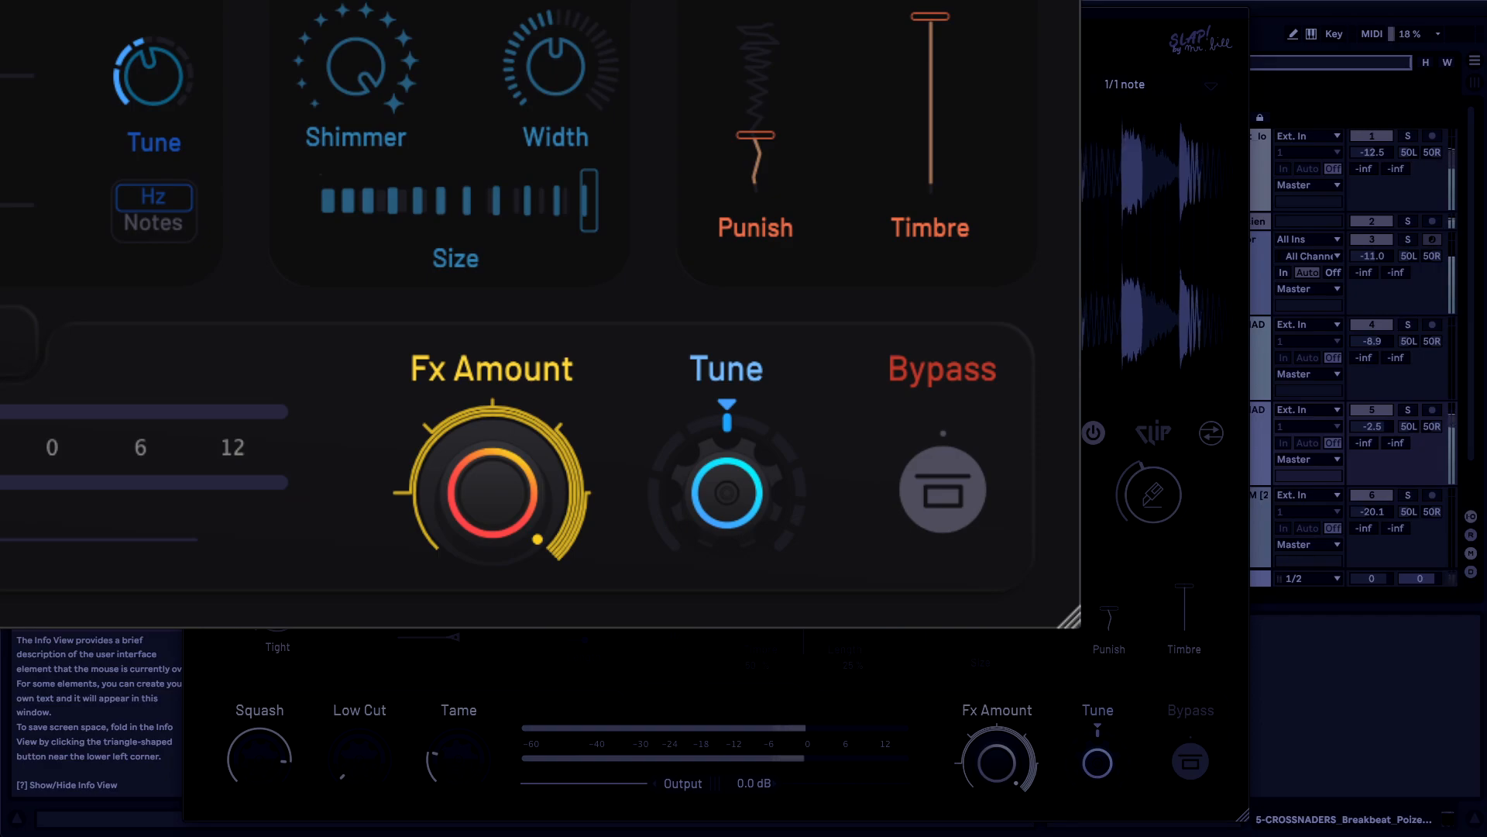
- Audition different sample categories and click samples in Slap's Click section
left_click(418, 103)
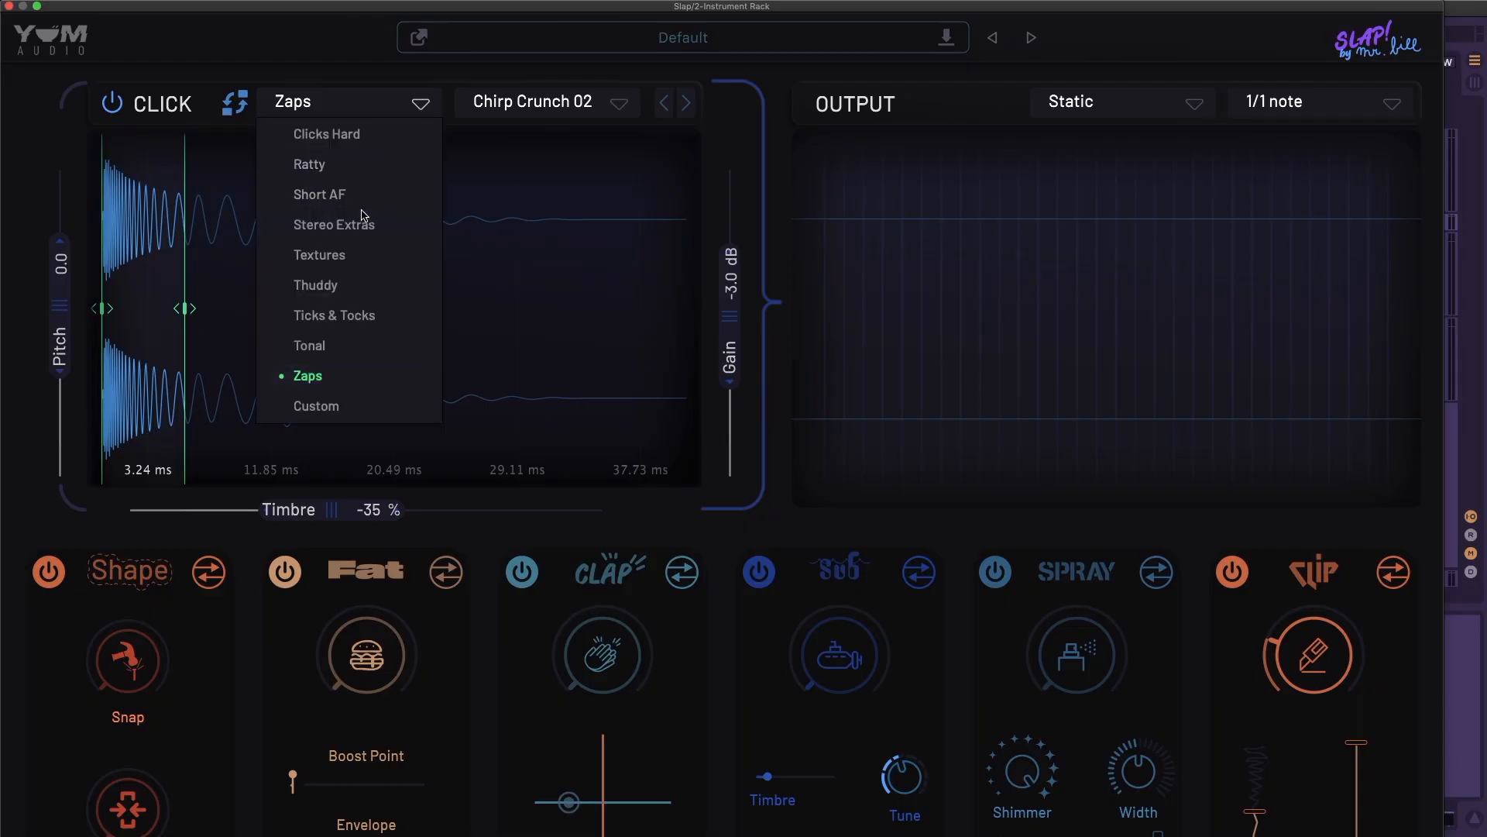
left_click(362, 223)
left_click(623, 102)
left_click(760, 85)
left_click(424, 106)
left_click(379, 366)
- Move the plug-in windows aside, and close the Transient Shaper and Texture windows of the layered kick group
left_click_drag(223, 9, 493, 9)
left_click_drag(222, 367, 532, 338)
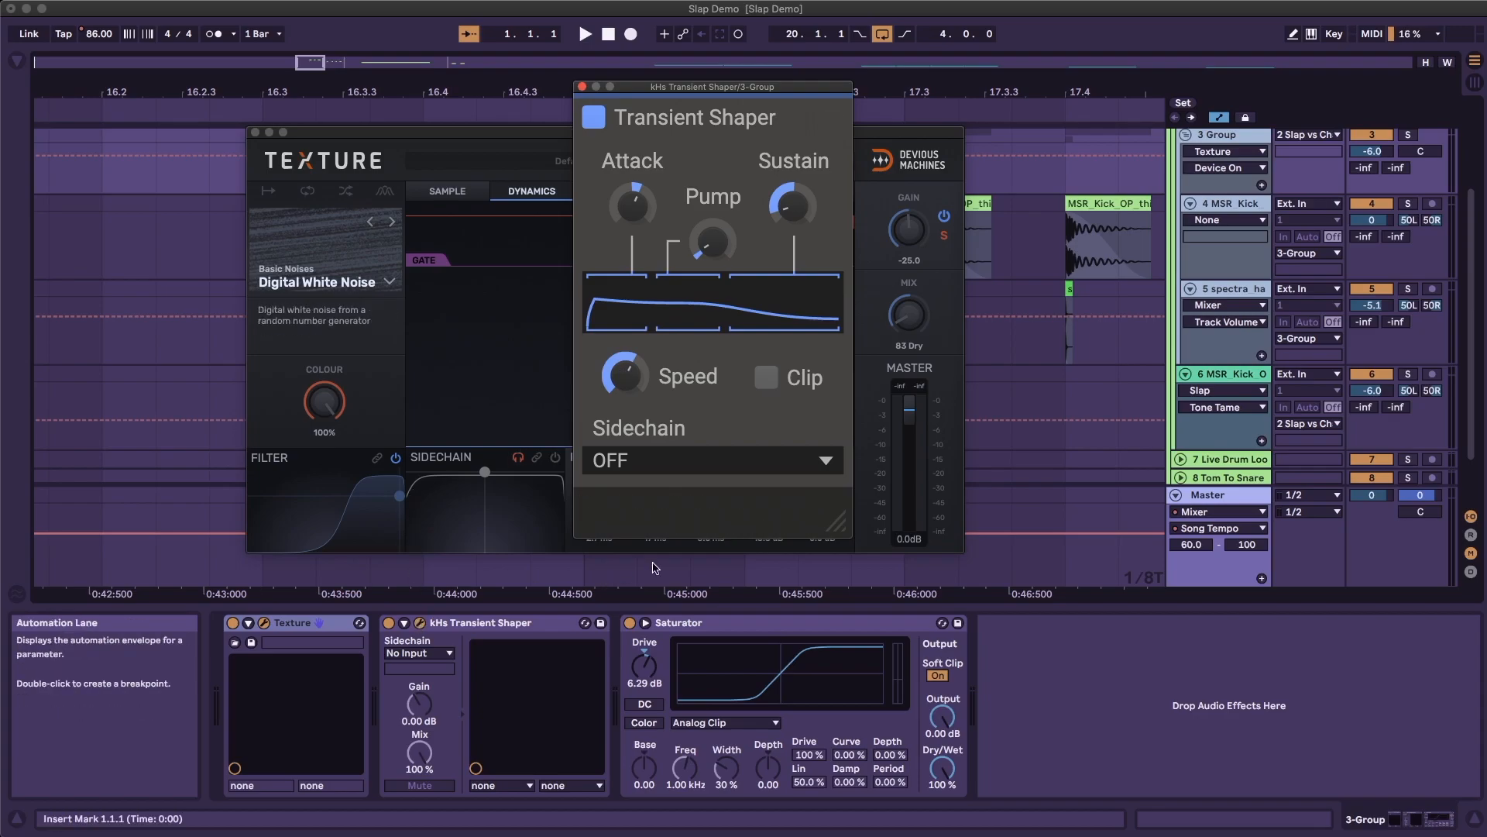
left_click(582, 86)
left_click(255, 133)
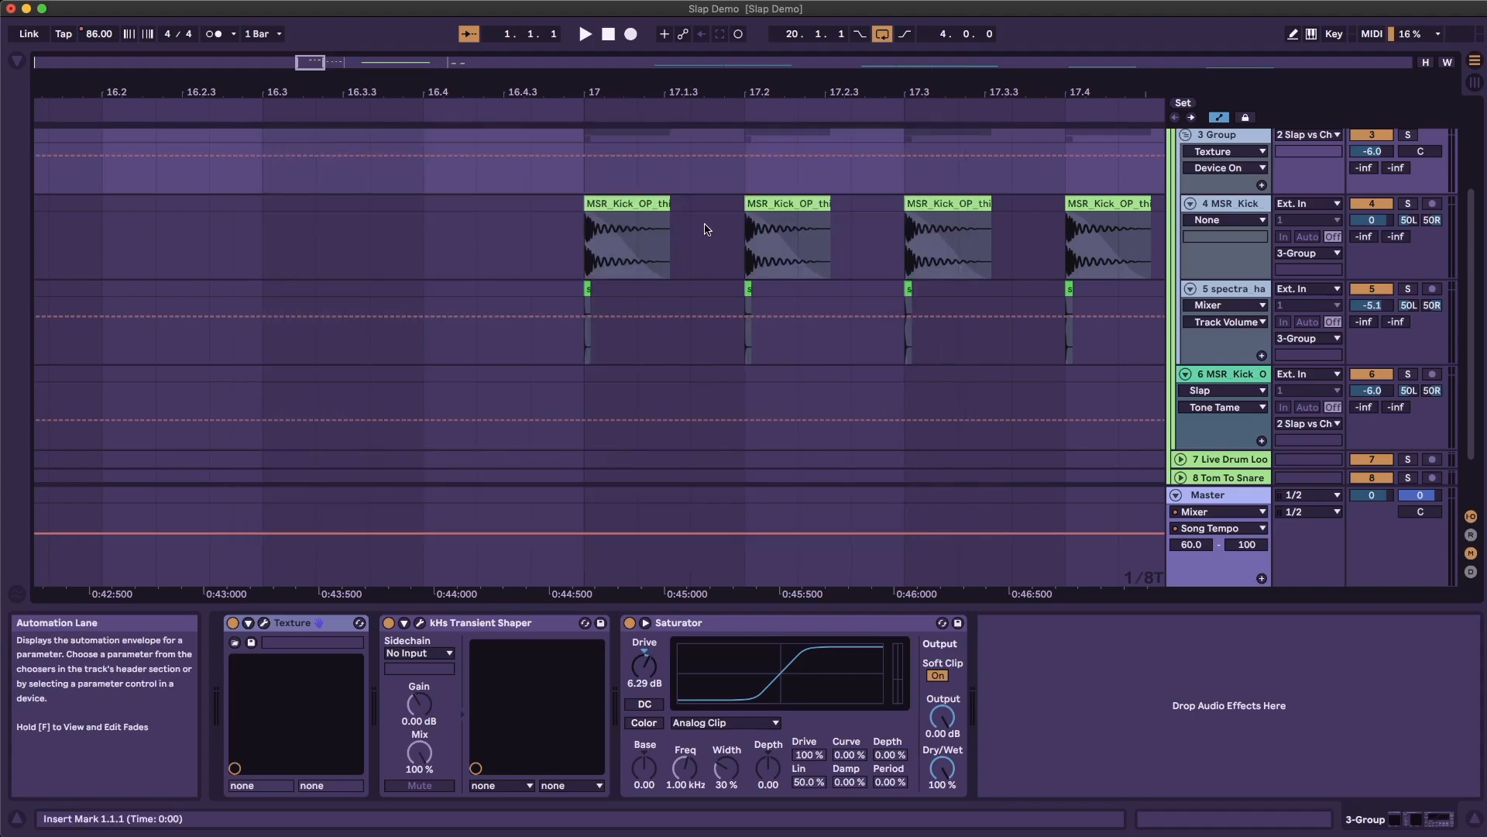
- Examine the Slap settings on track 6, the MSR Kick track, and close the plug-in window
left_click(1228, 375)
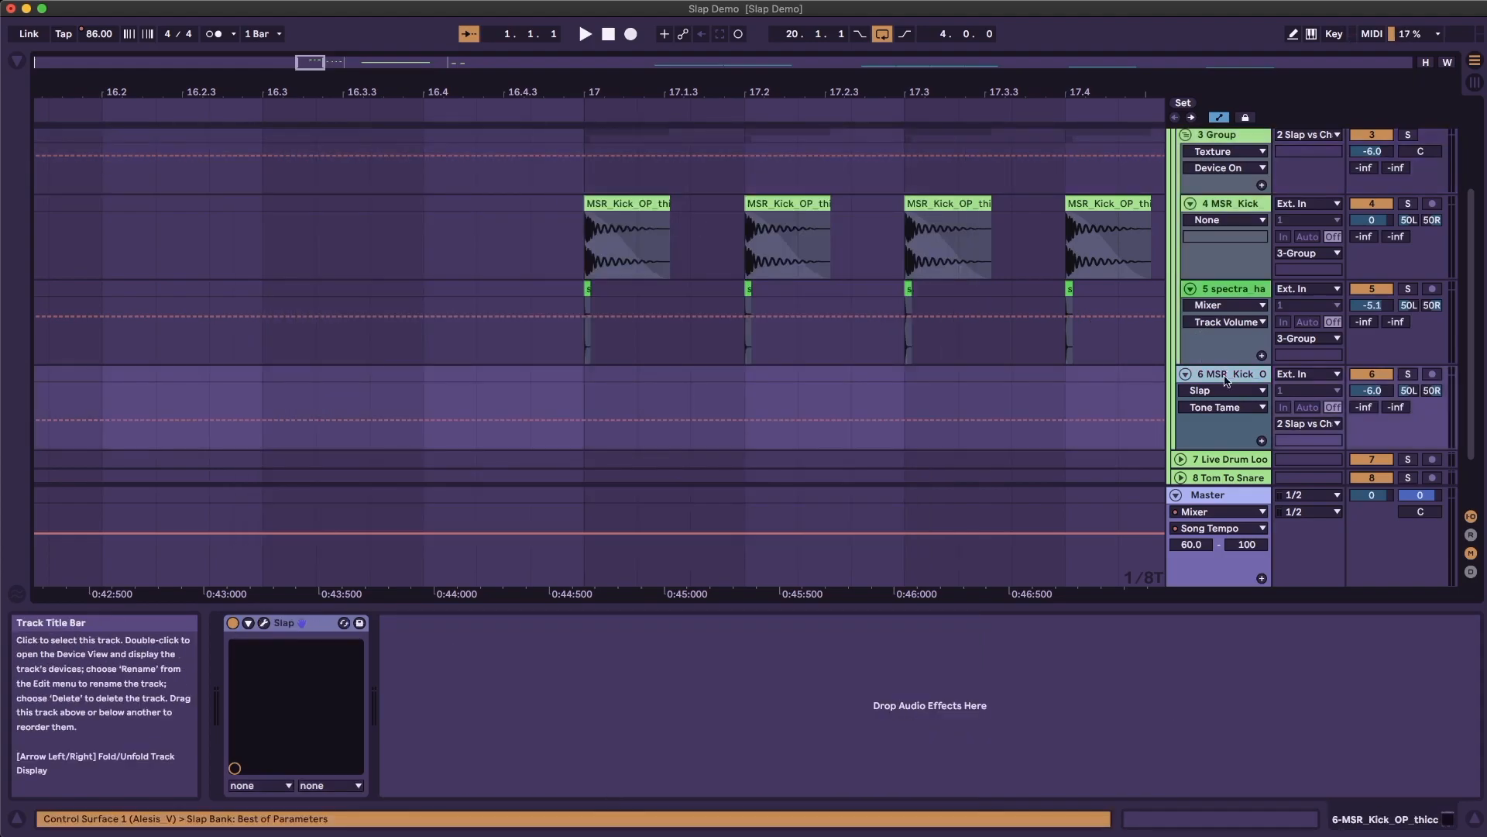
left_click(264, 623)
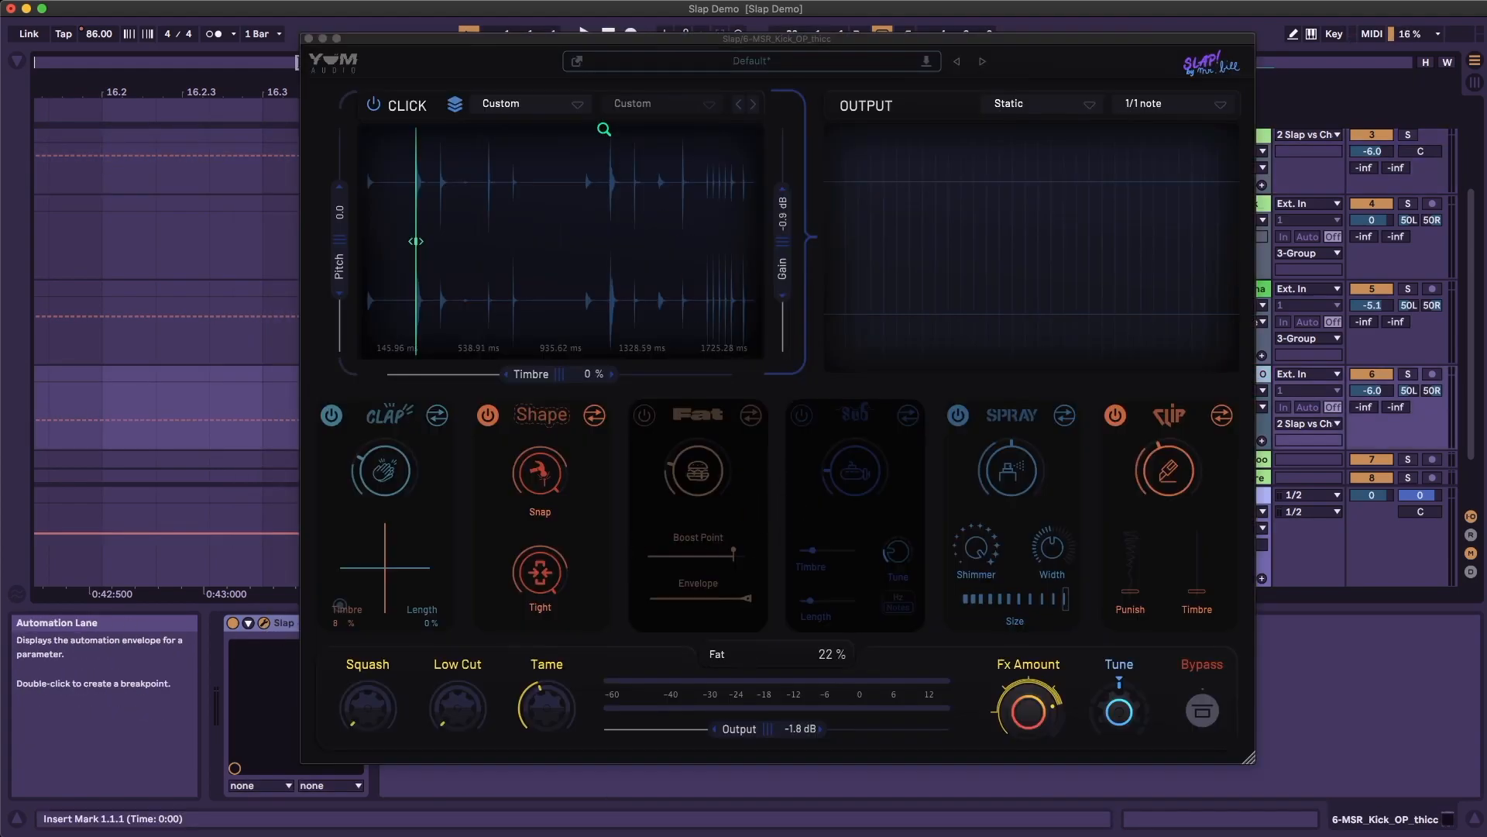
left_click(308, 38)
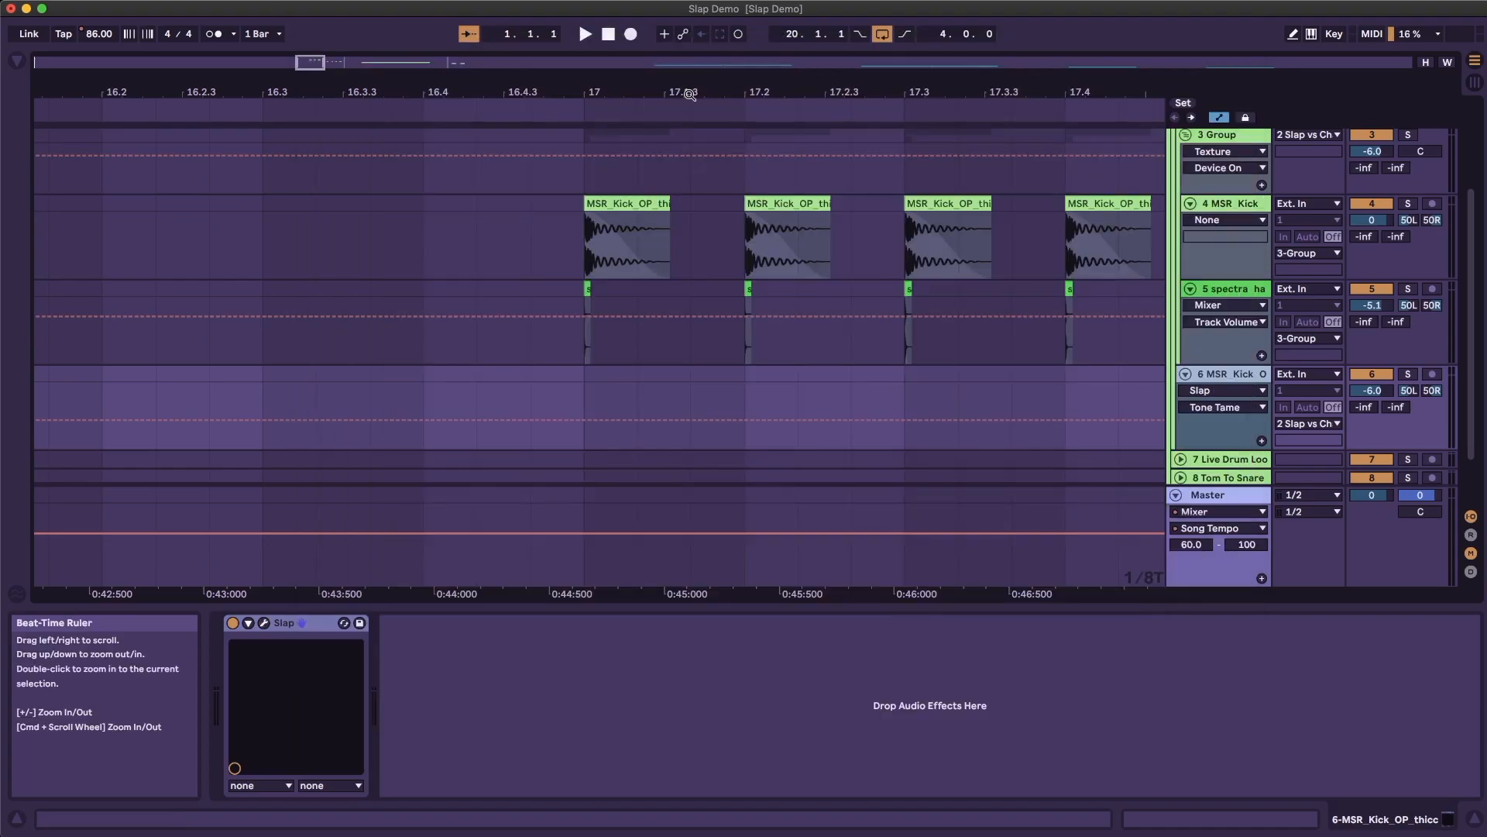
- Loop a time range on track 6, the MSR Kick track with Slap, and play it
left_click_drag(759, 92, 301, 29)
left_click_drag(278, 401, 790, 409)
key("super+l")
key("space")
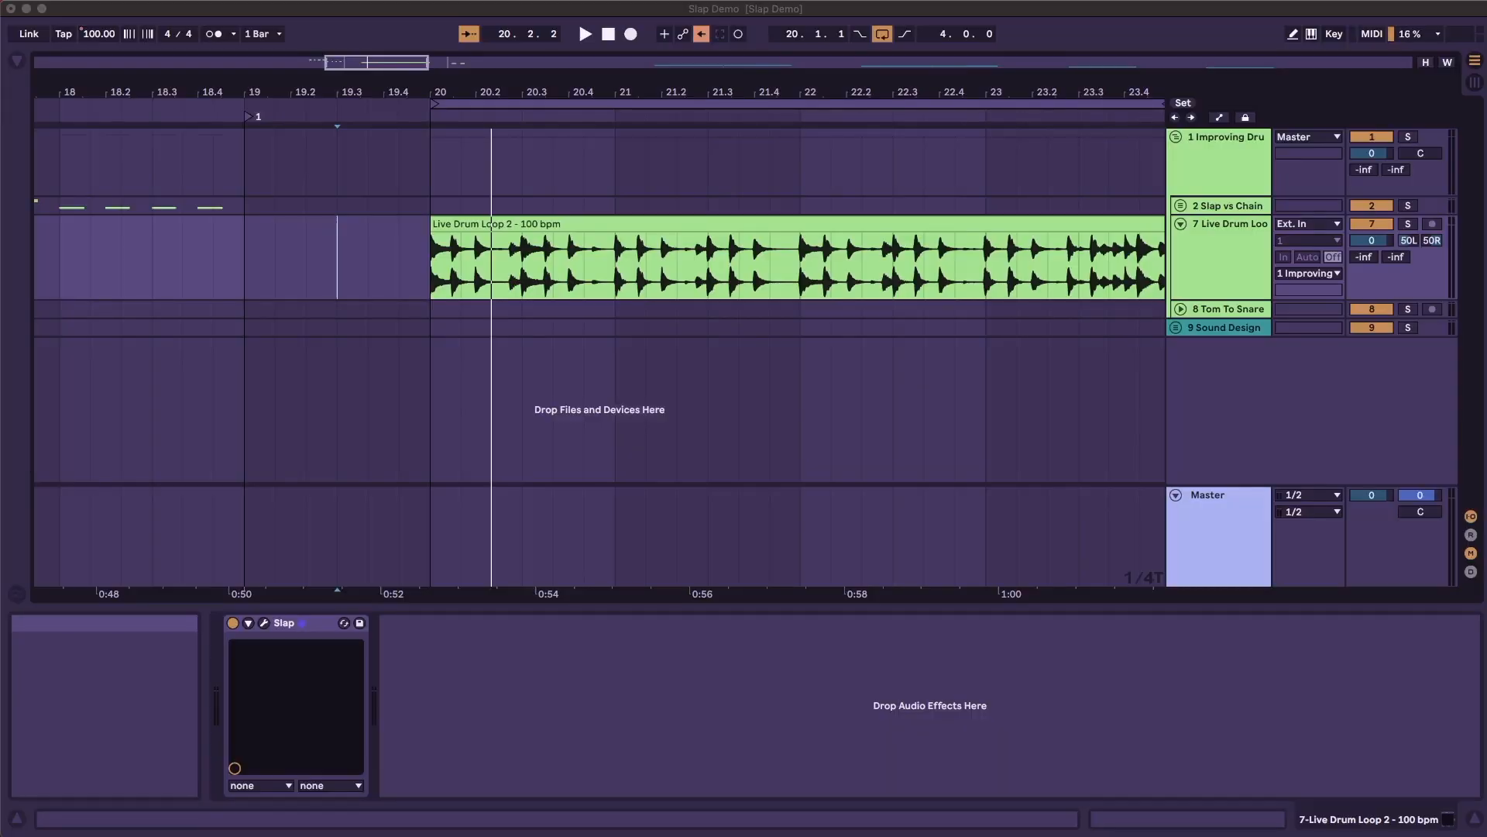
- Select the Live Drum Loop 2 clip and open the Slap window on its track
left_click(660, 230)
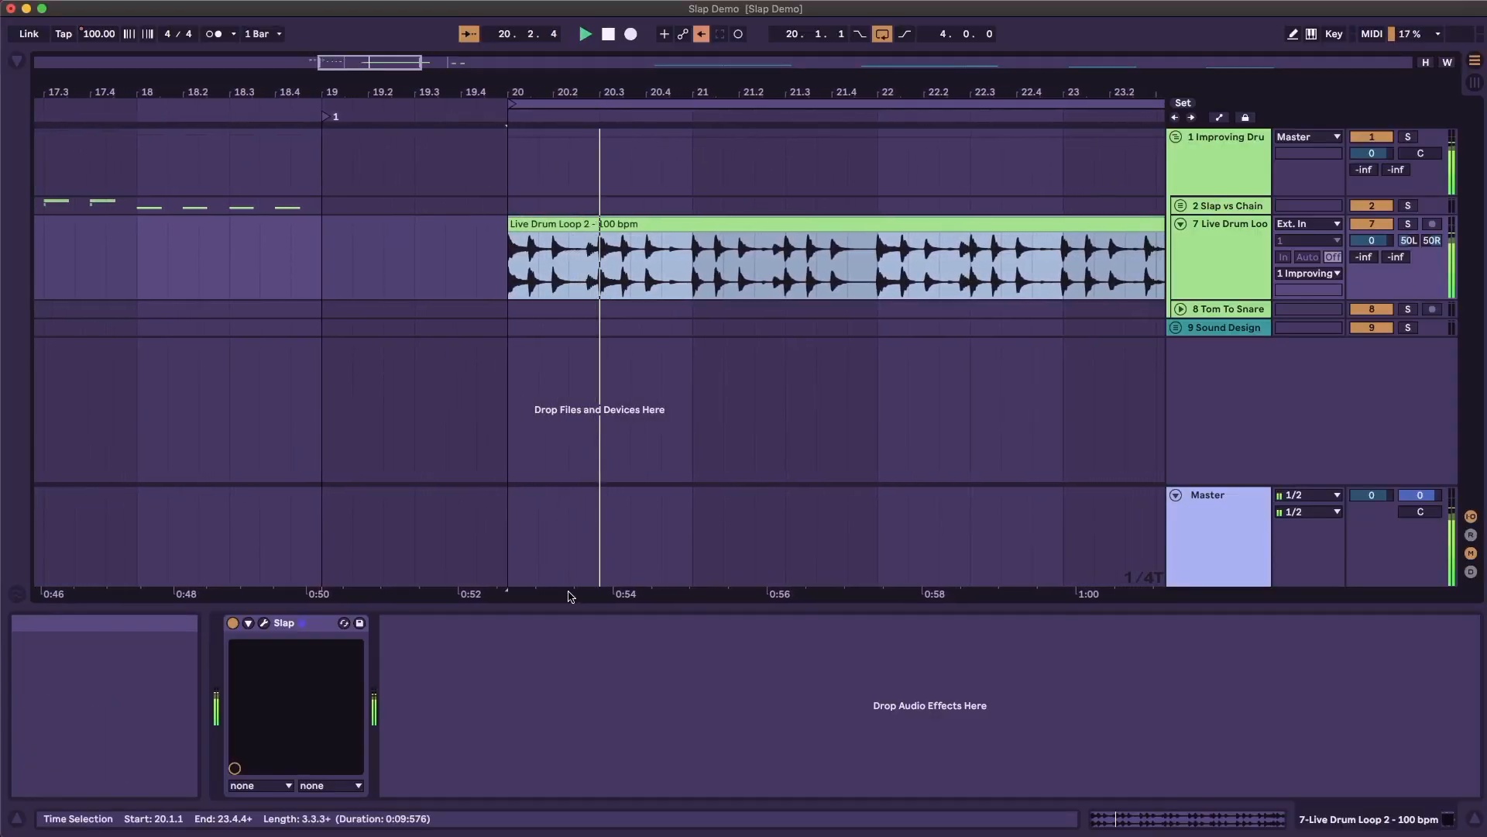
left_click(264, 623)
left_click_drag(1217, 357, 718, 34)
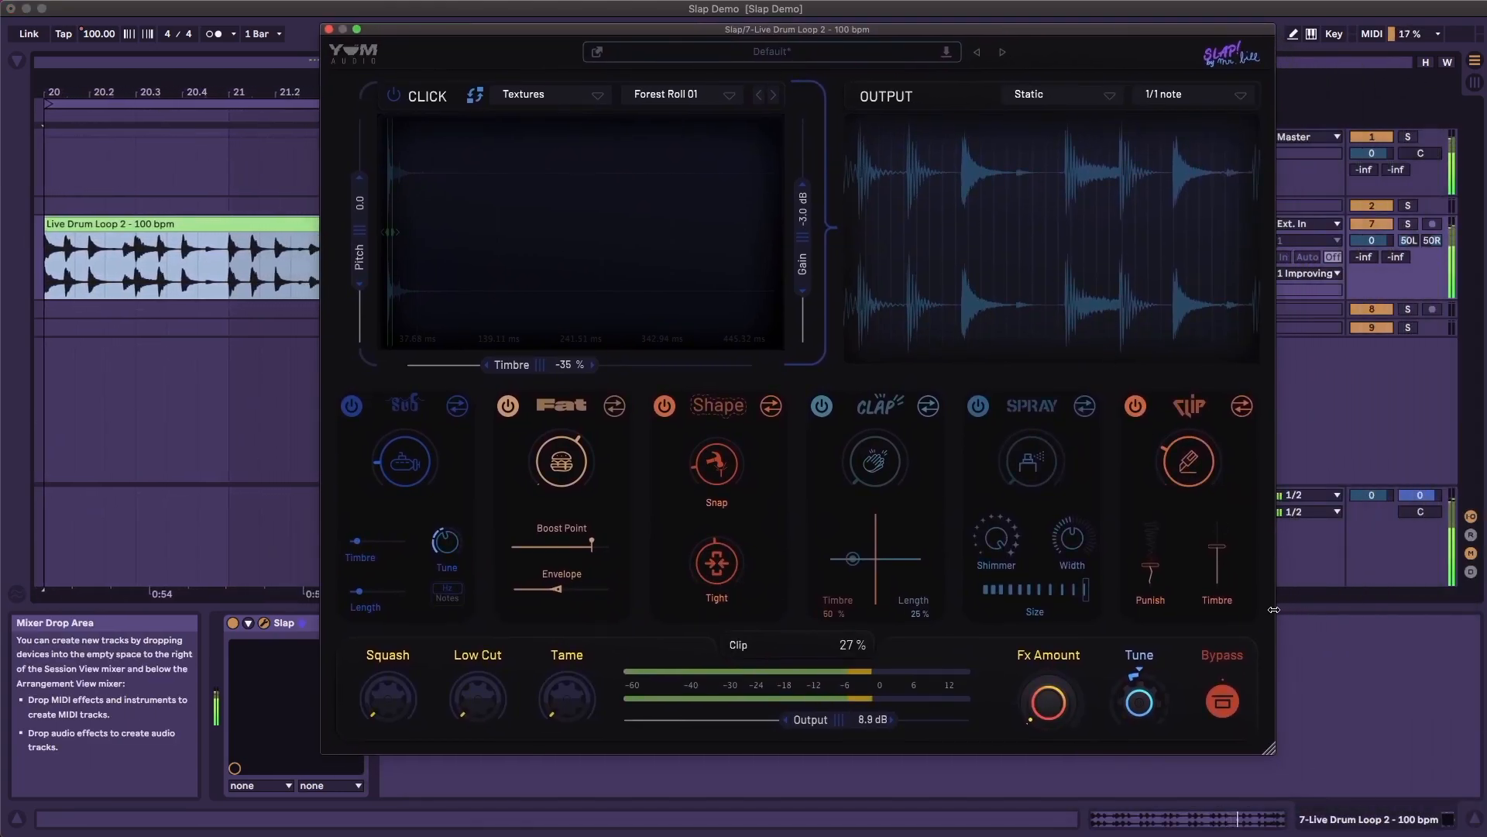
- Turn off Slap's bypass on the drum loop track and re-enable the overridden automation
left_click(1222, 704)
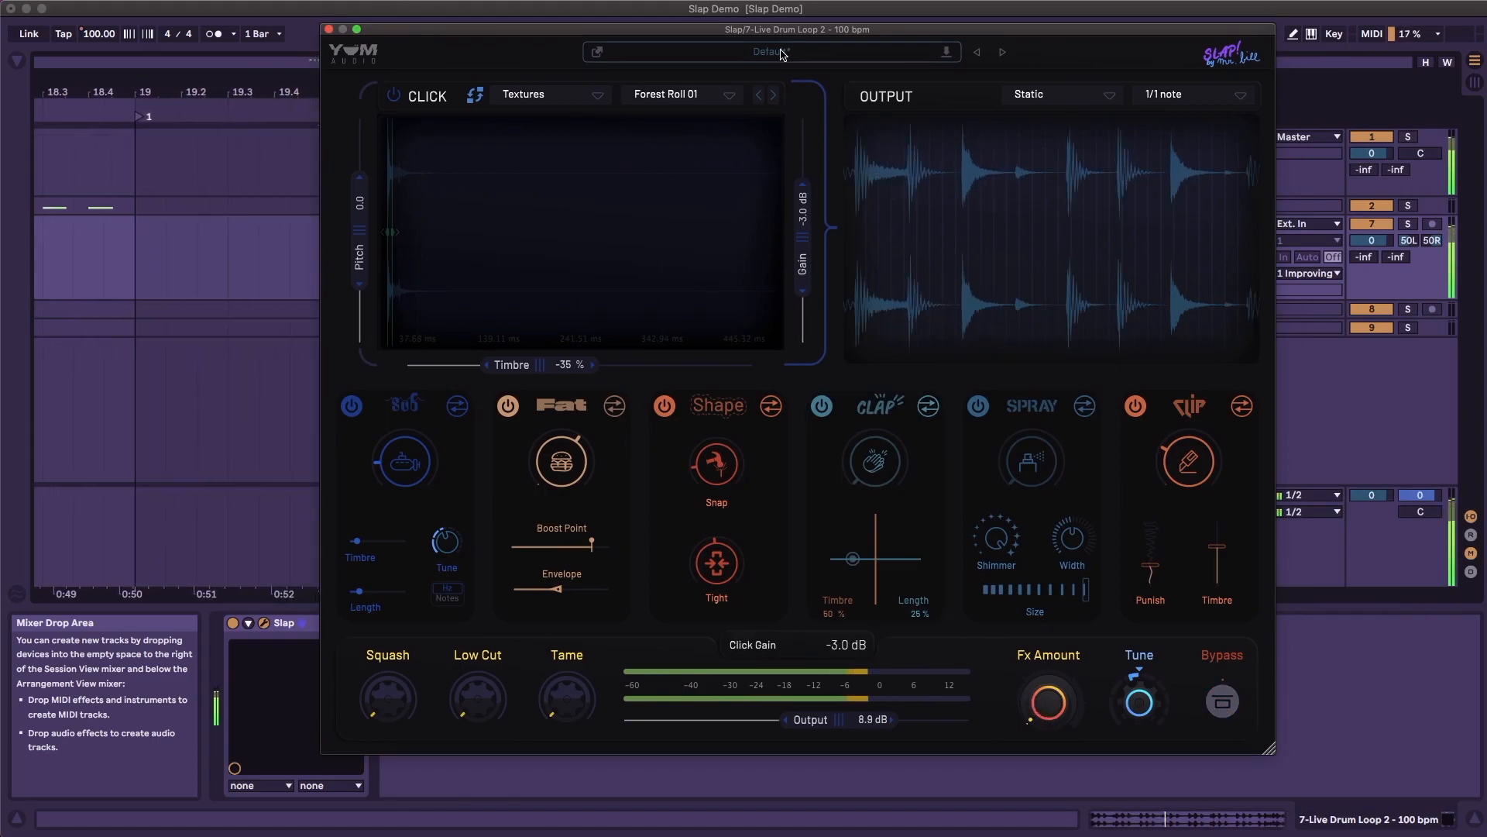
left_click_drag(777, 36, 834, 109)
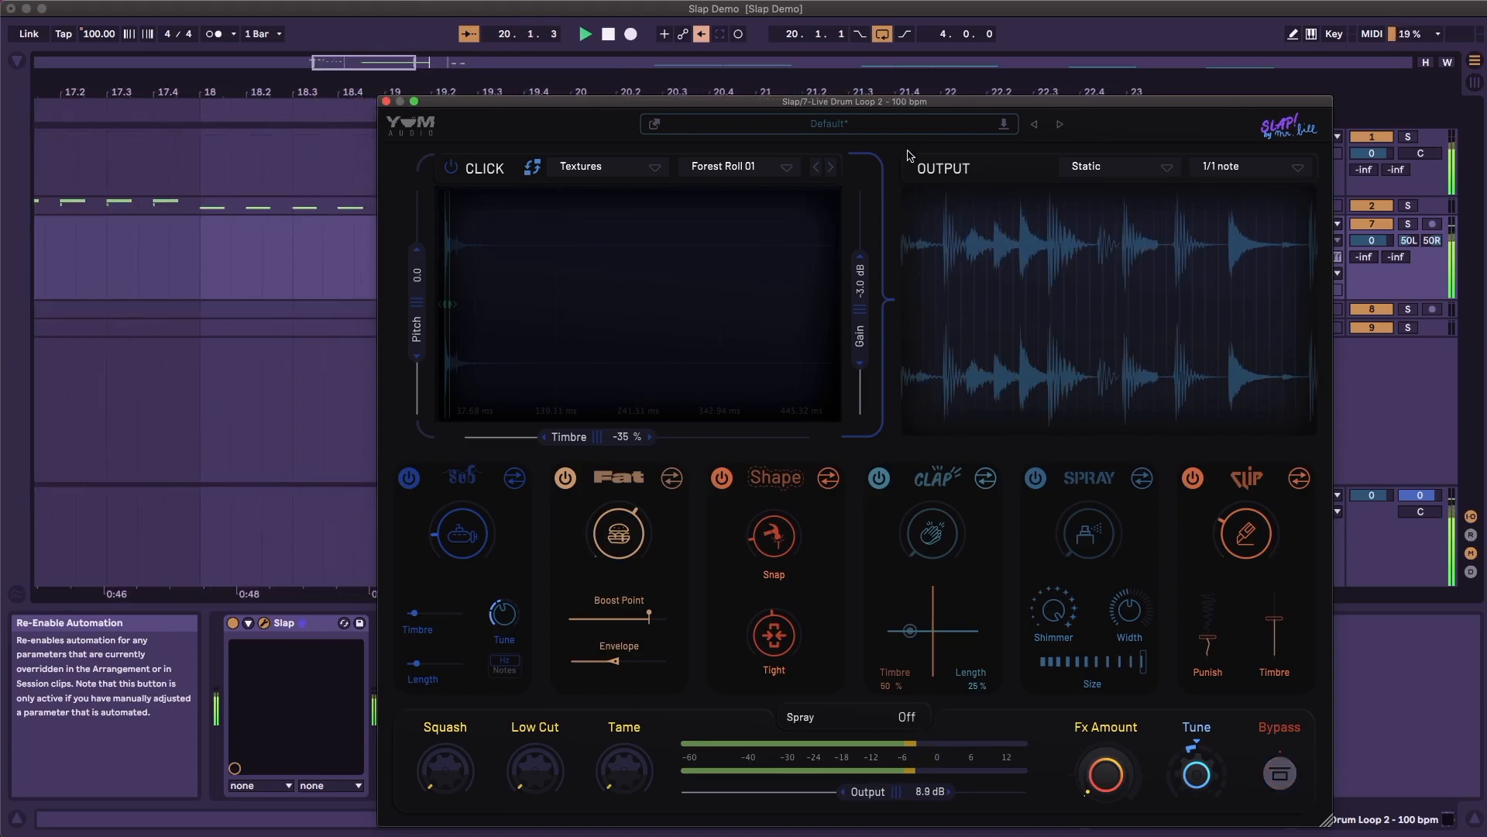
left_click(702, 33)
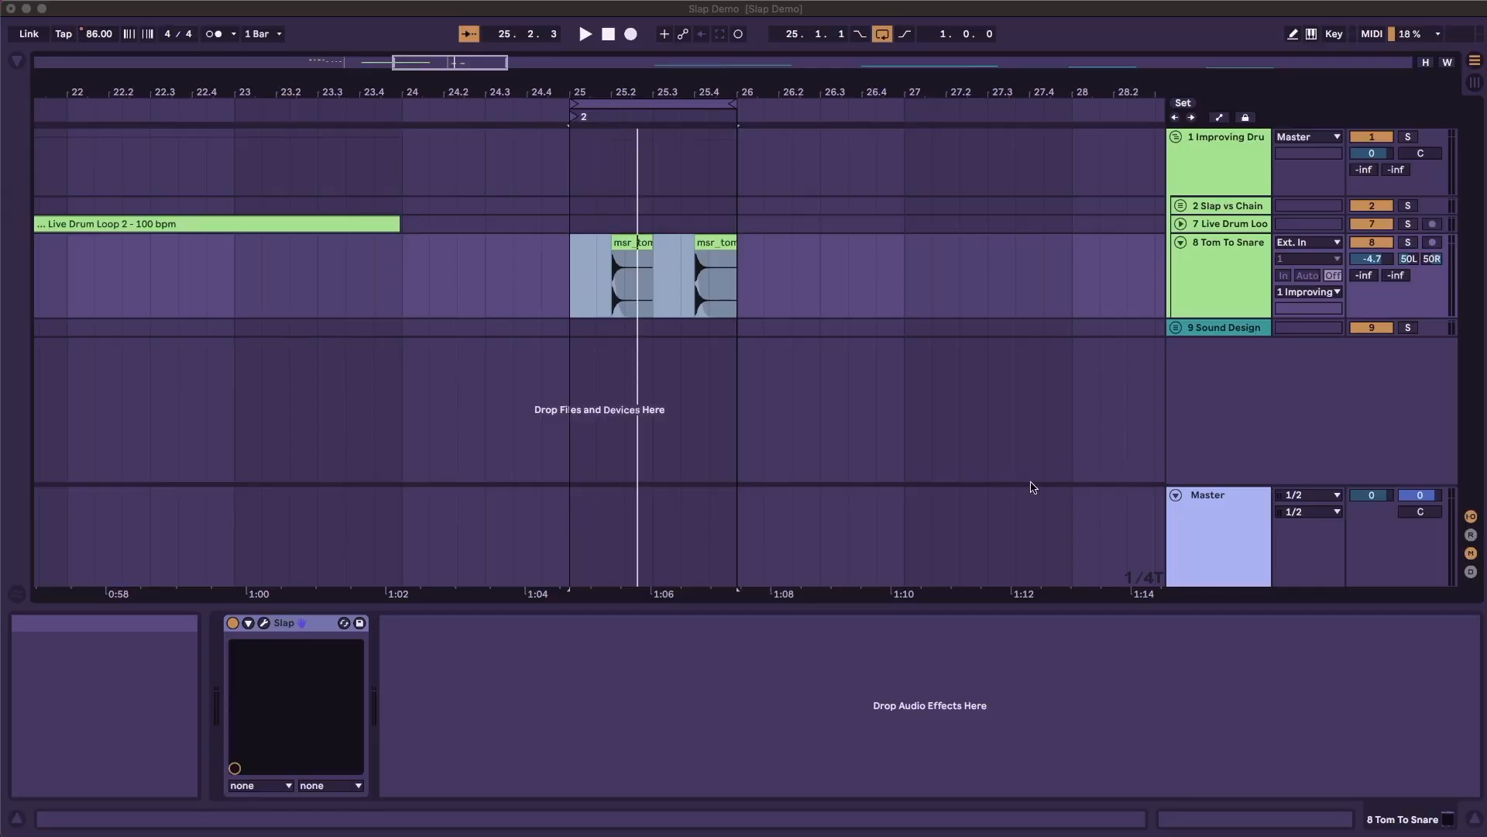
- Open Slap on the Tom To Snare track and reposition its window over the arrangement
left_click(263, 623)
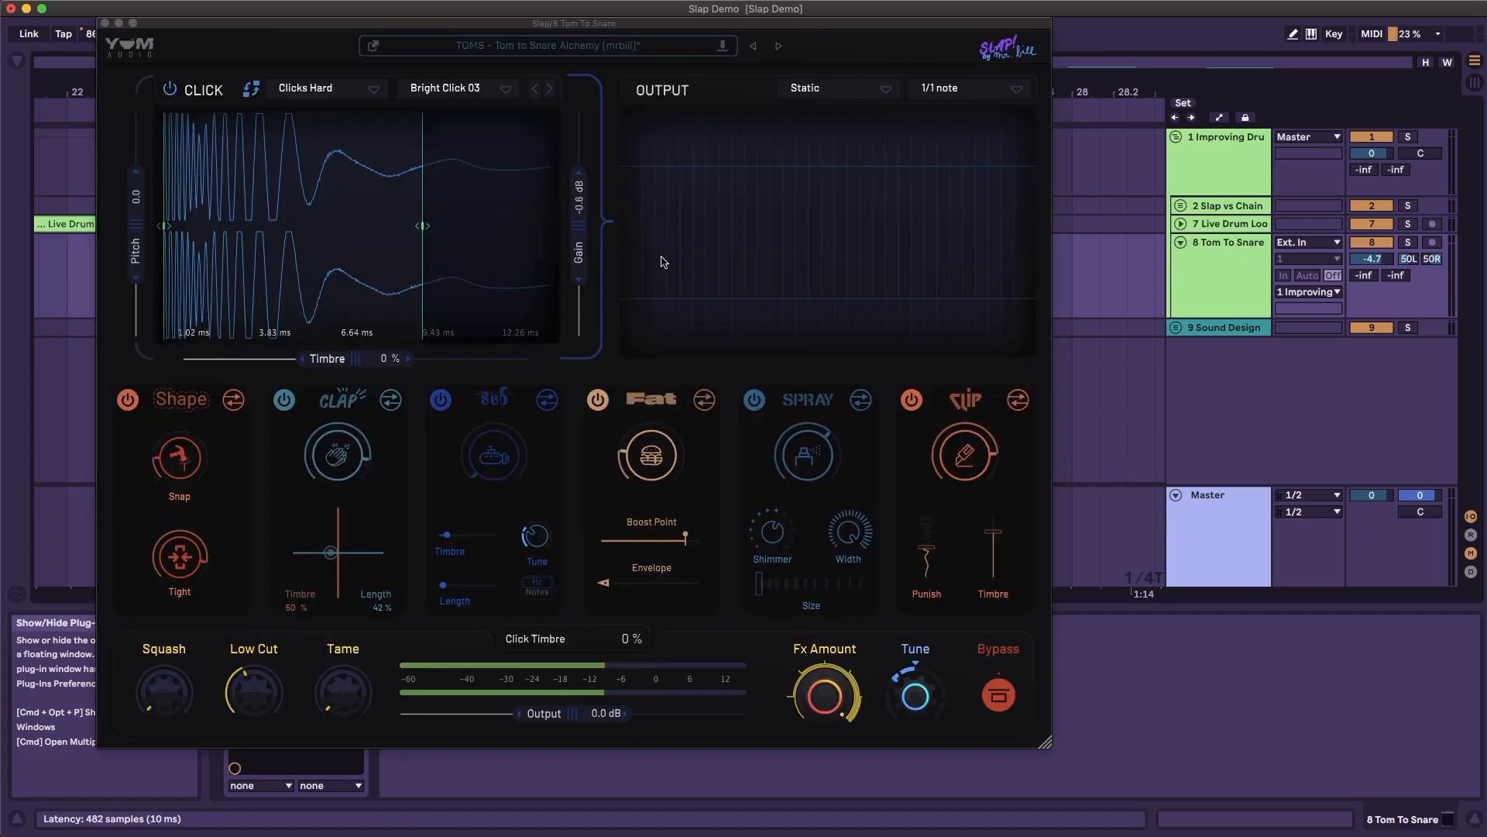
left_click_drag(661, 28, 905, 66)
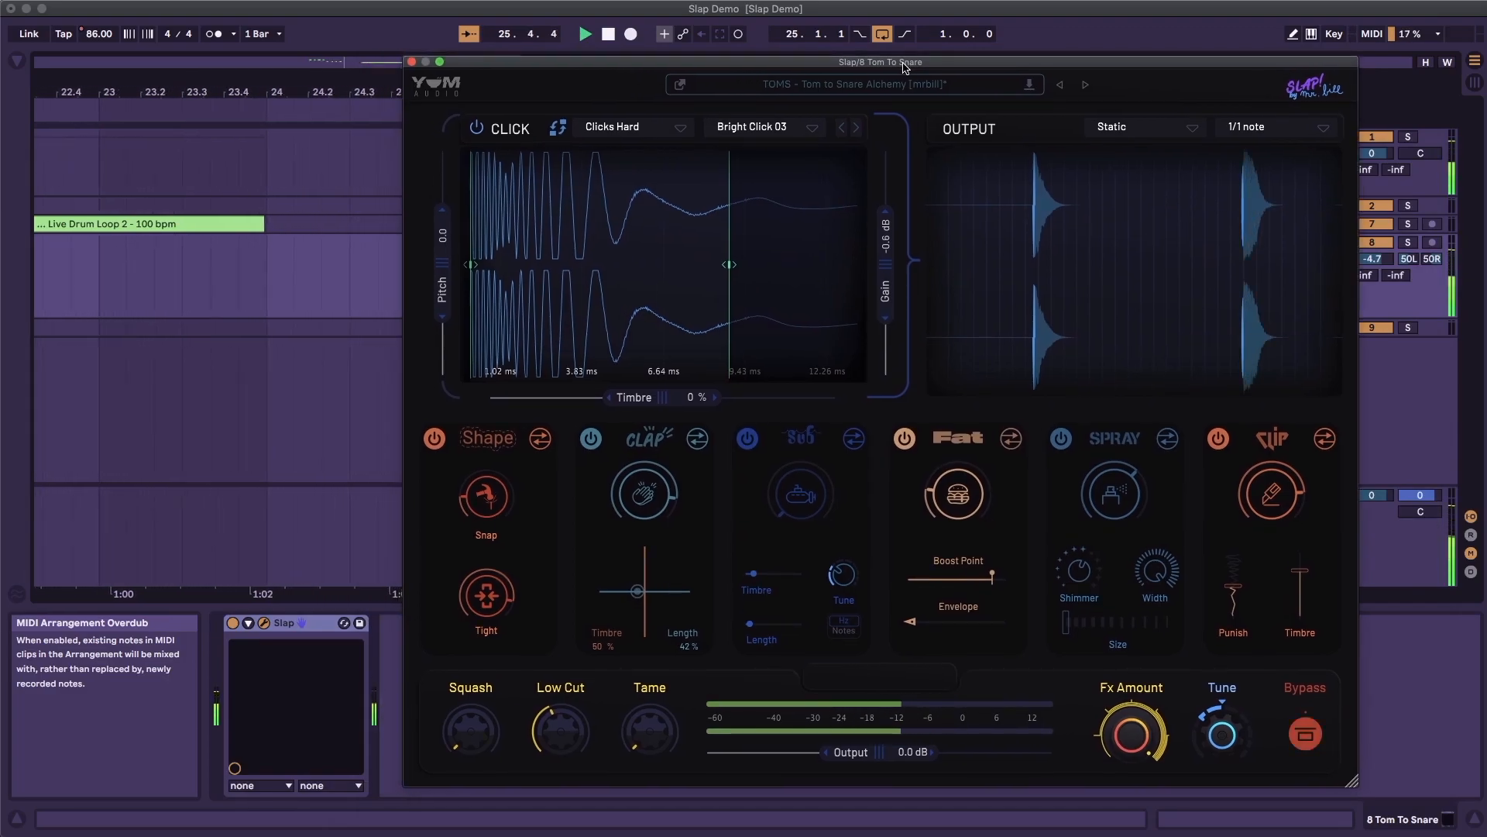
mouse_move(905, 67)
left_mouse_down()
mouse_move(918, 85)
mouse_move(1206, 193)
mouse_move(1312, 255)
mouse_move(879, 56)
mouse_move(905, 66)
left_mouse_up()
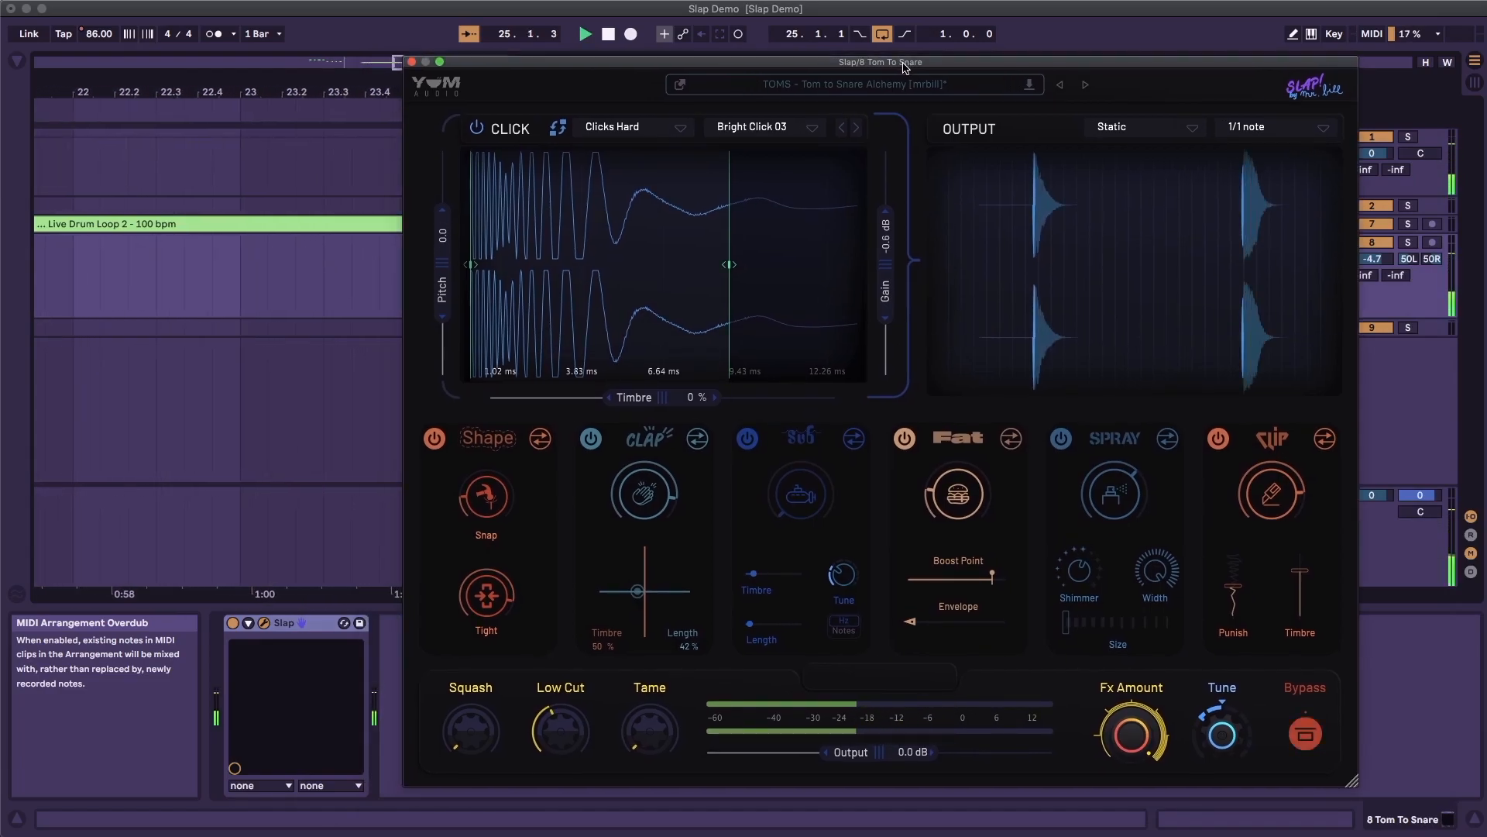
left_click_drag(904, 67, 1316, 296)
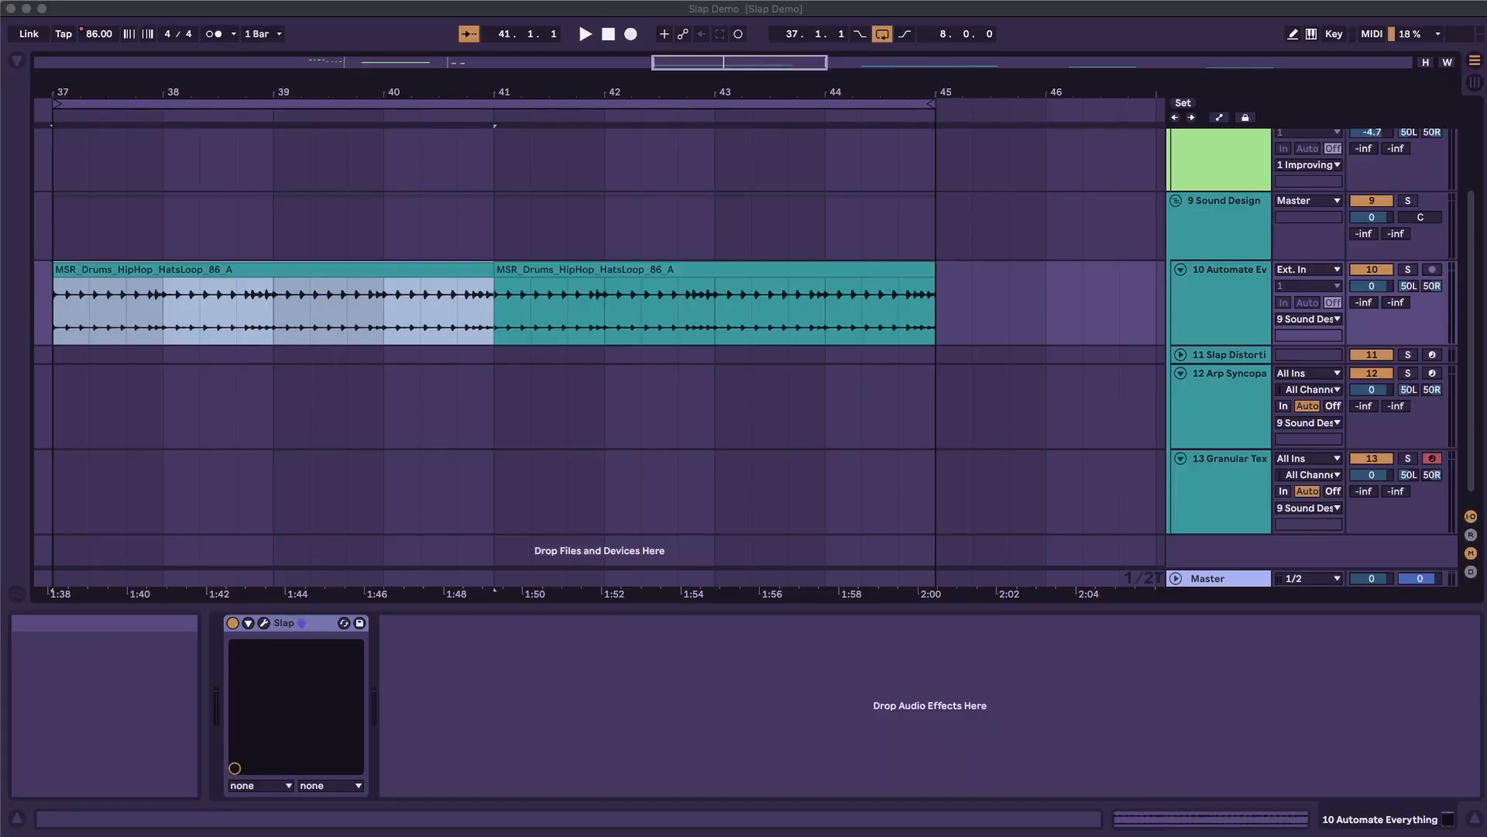
- Play the hats loop on the Automate Everything track with Slap's window open, and show the automation lanes
key("space")
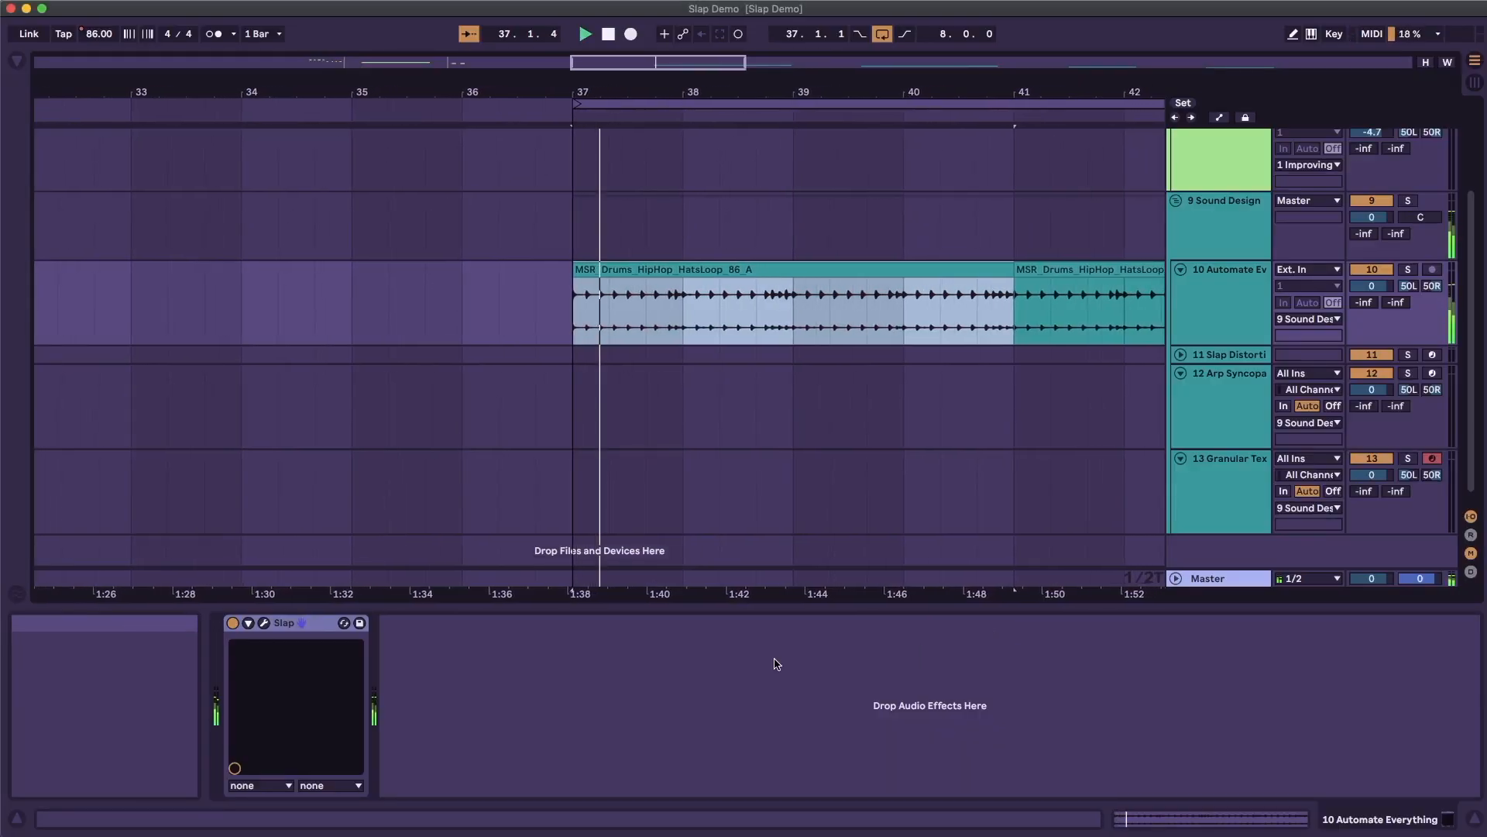
left_click(264, 623)
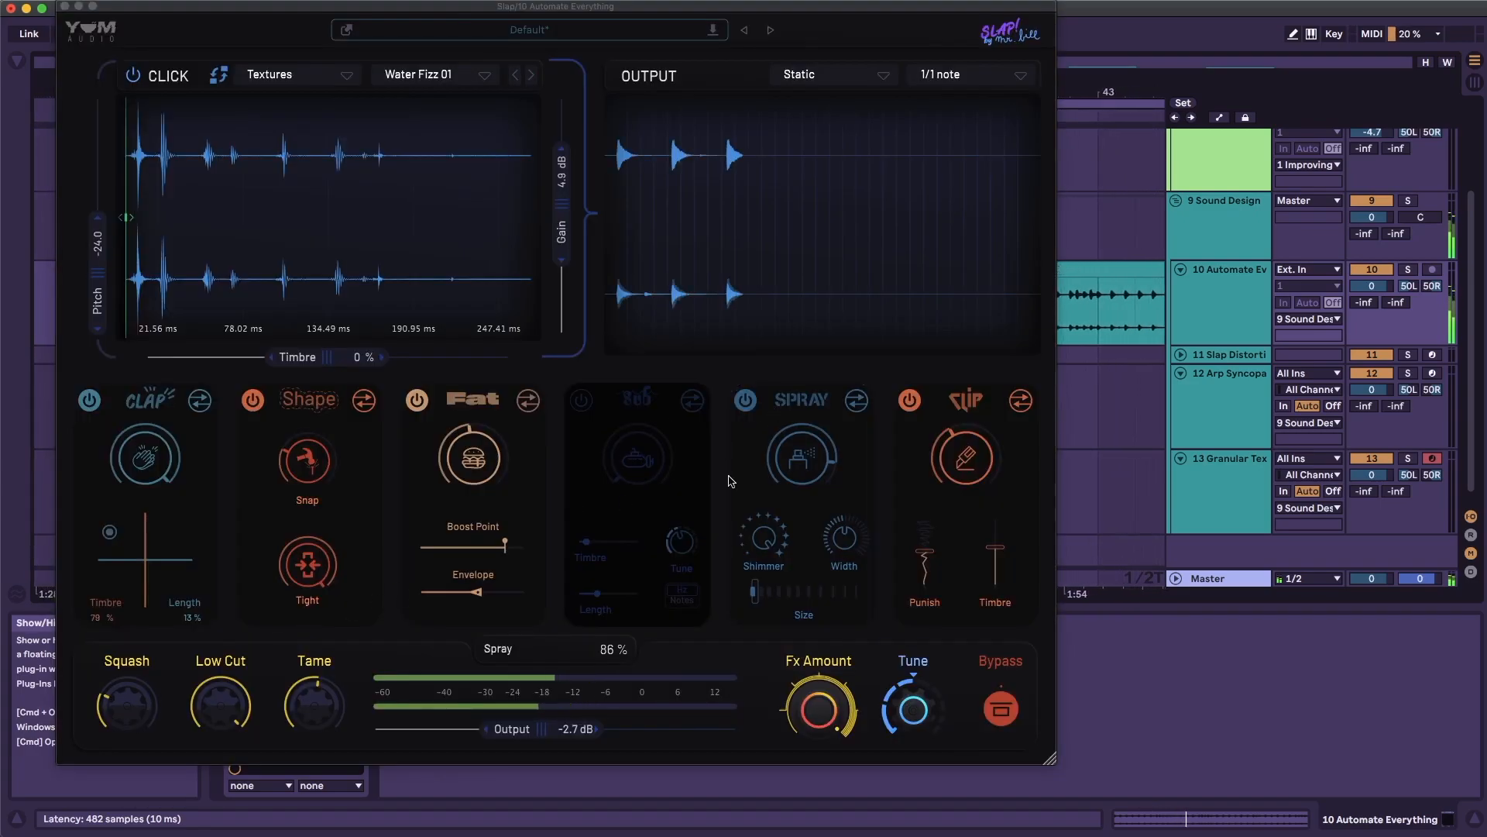
left_click(1230, 304)
key("a")
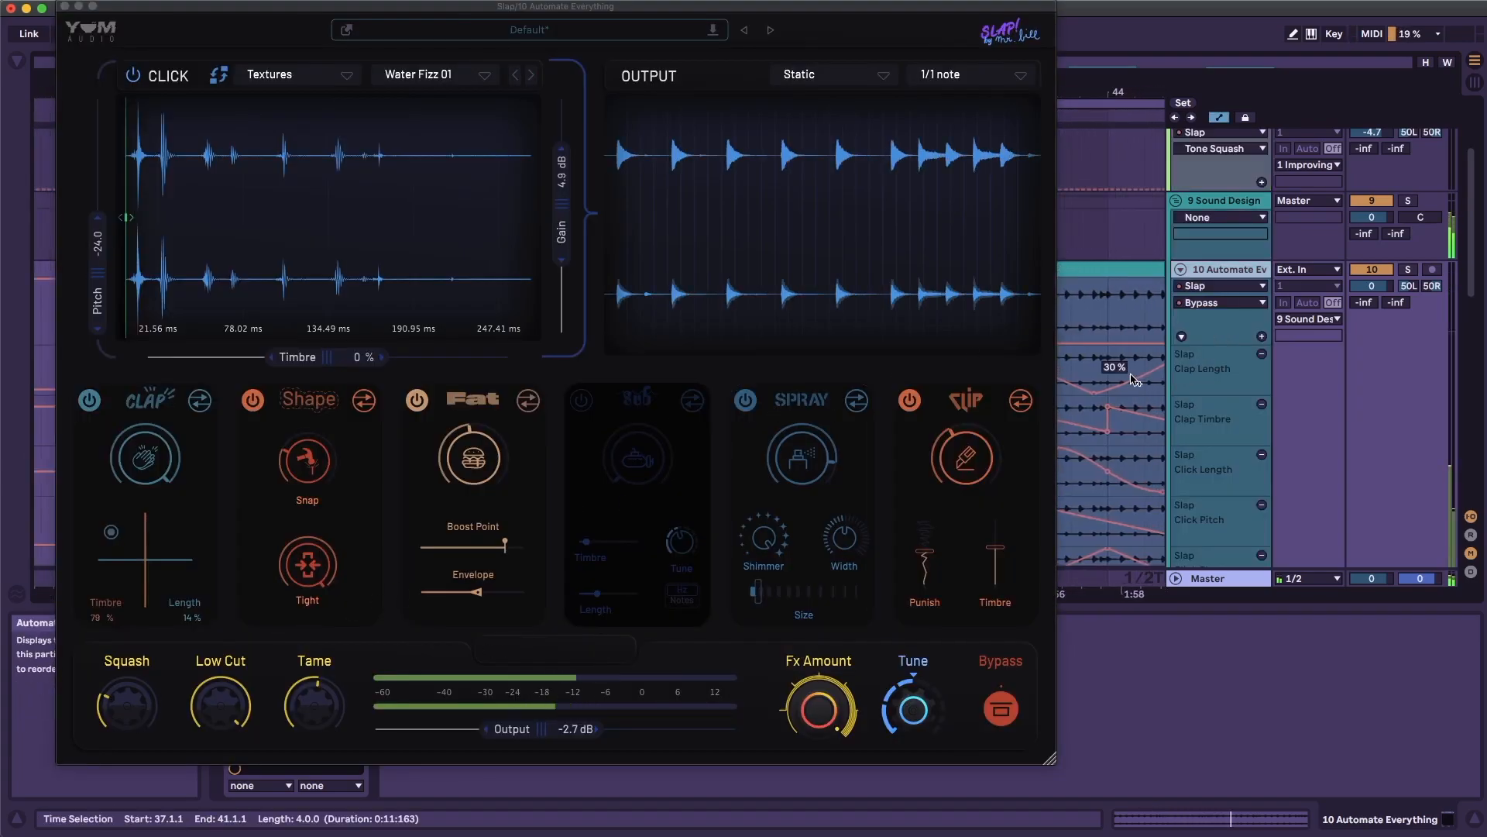
left_click_drag(800, 12, 1021, 12)
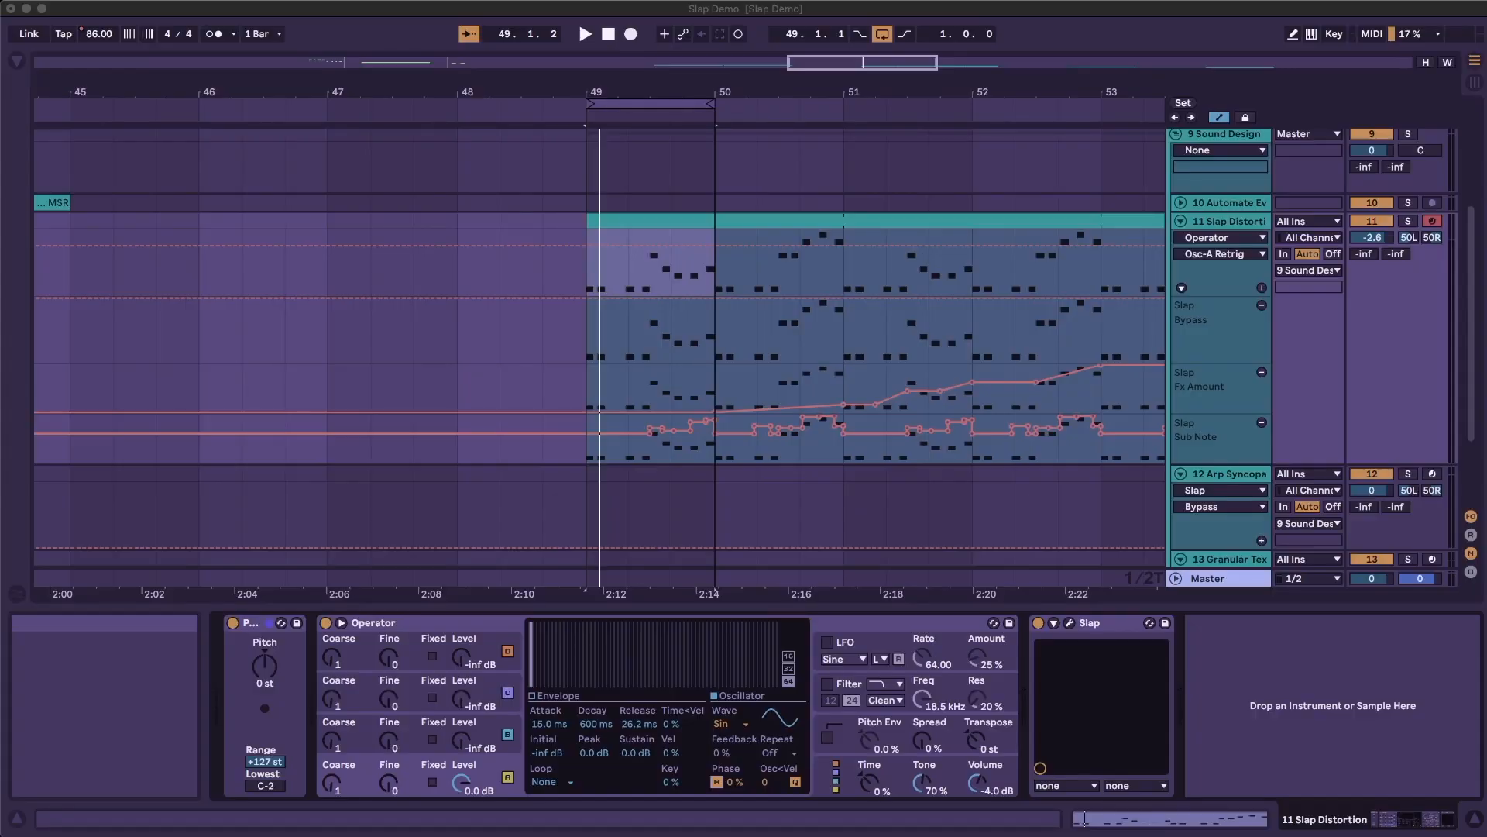
- Turn off Slap's bypass on the Slap Distortion track and close the plug-in window
left_click(1369, 705)
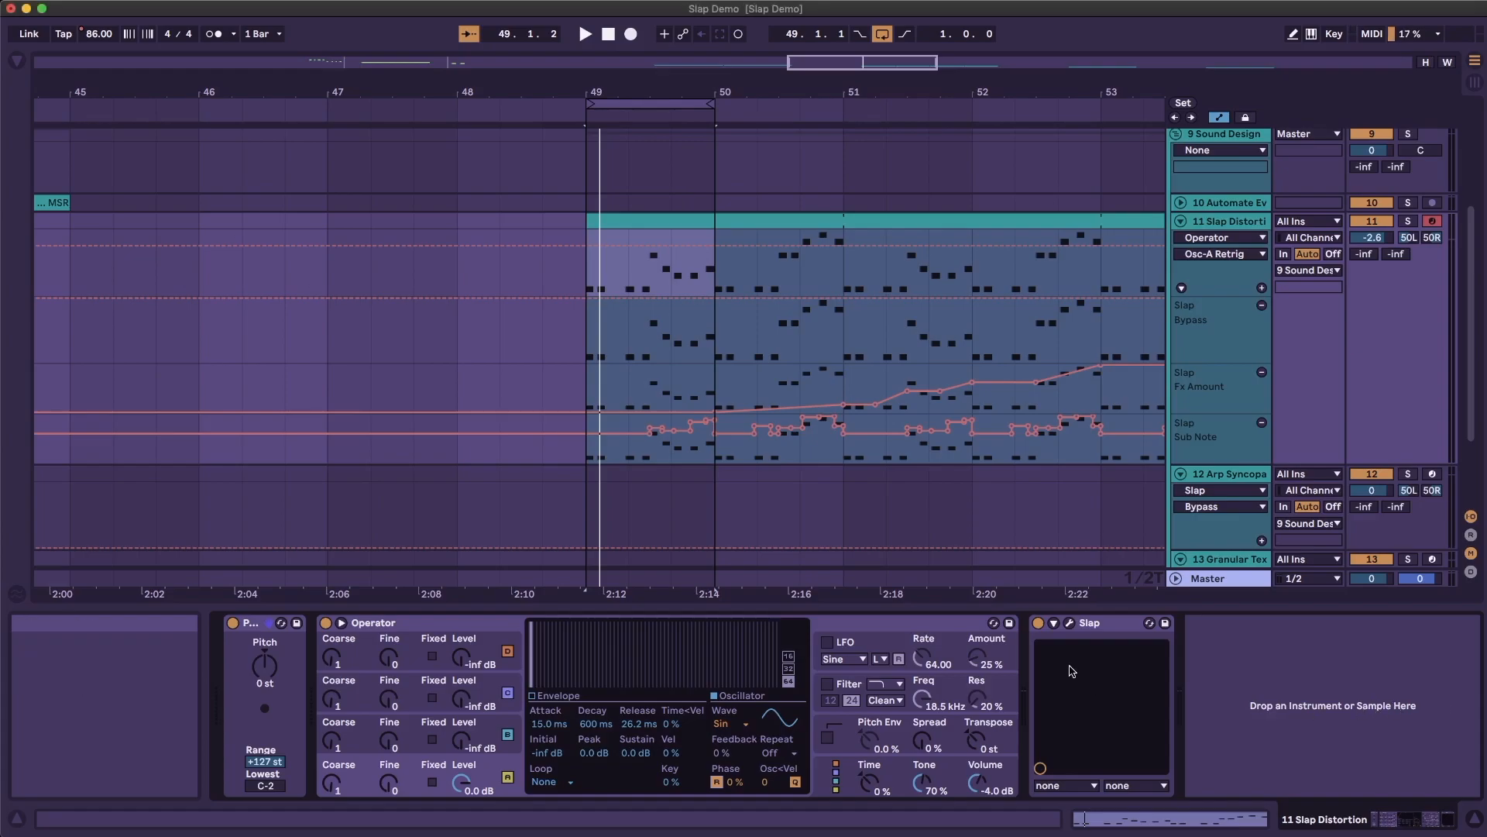
left_click(1070, 624)
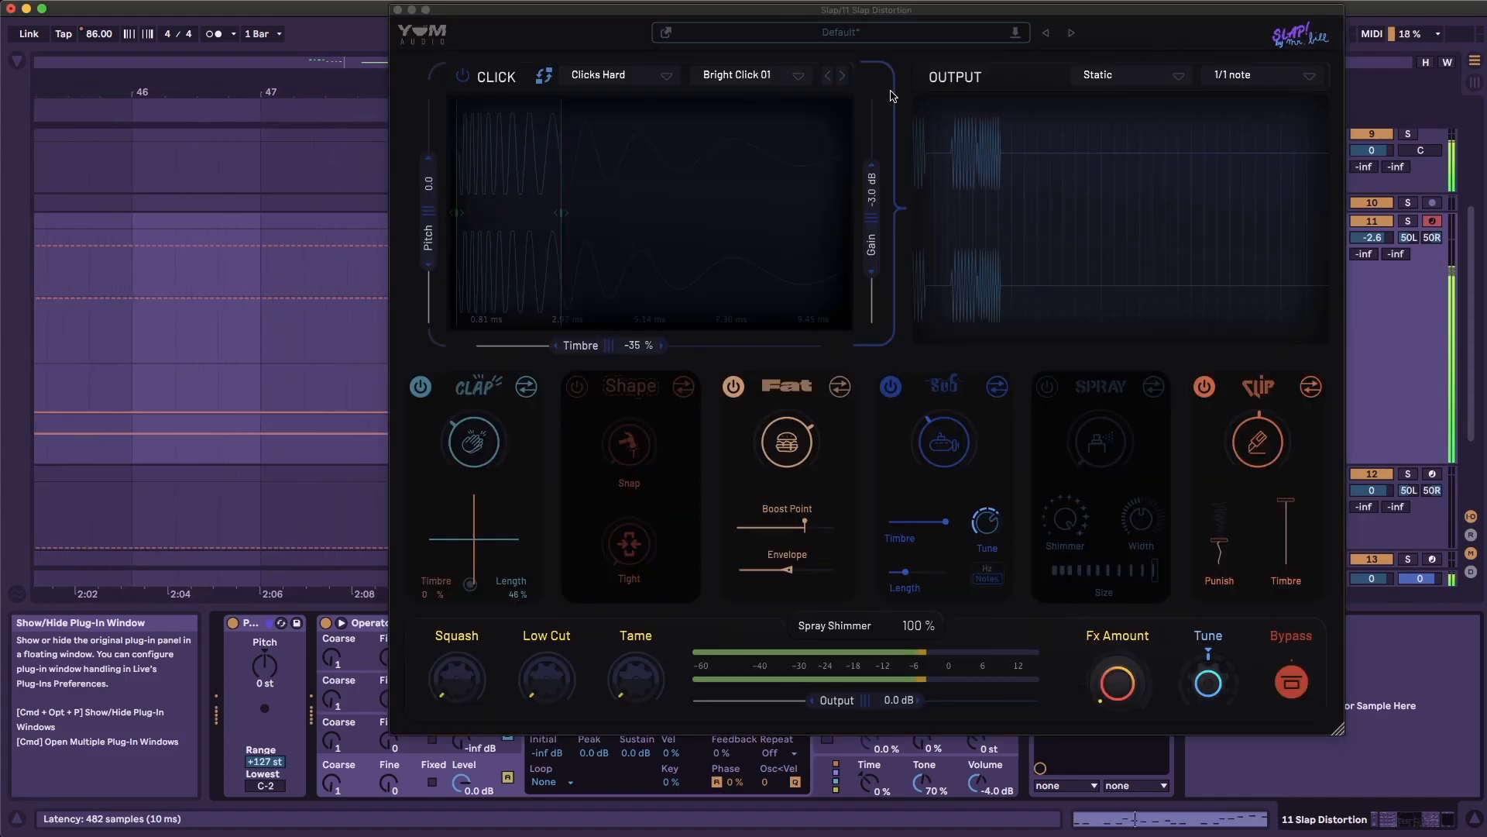
left_click(1294, 688)
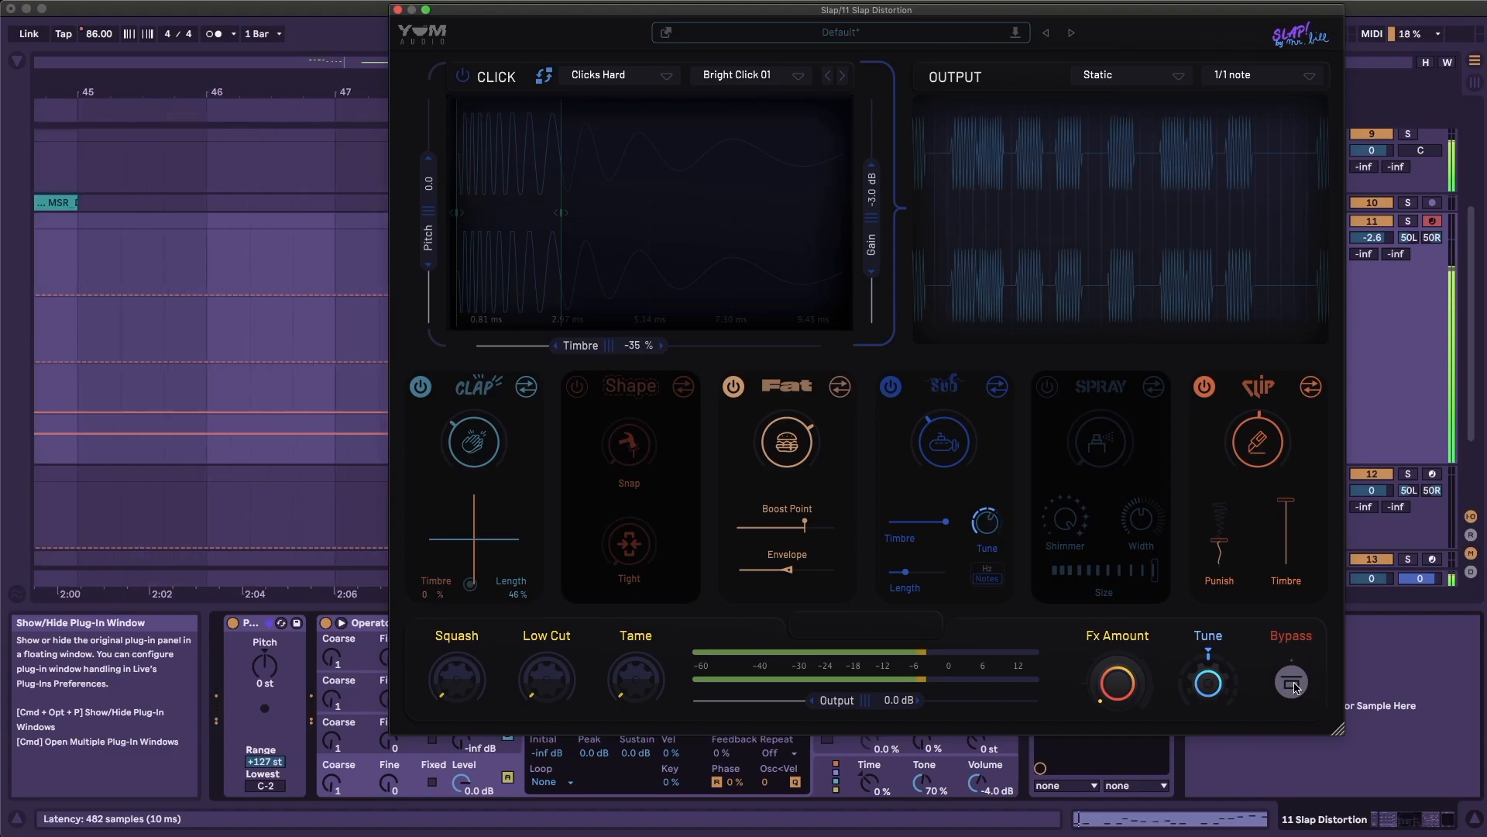
key("super+w")
- Loop the eight-bar MIDI clip on the Slap Distortion track from bar 49 and reopen Slap's window
left_click(1092, 216)
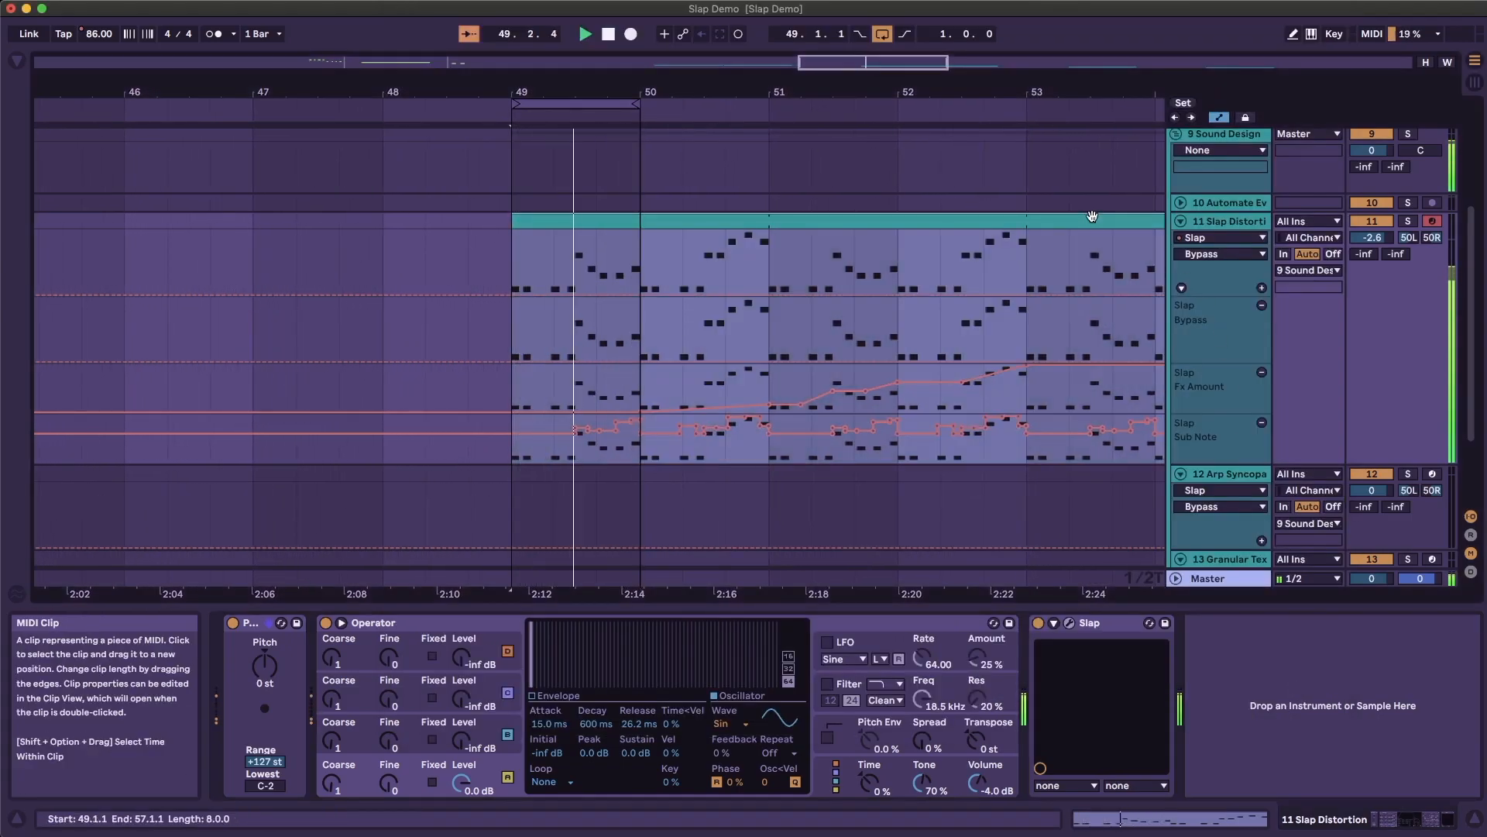
key("super+l")
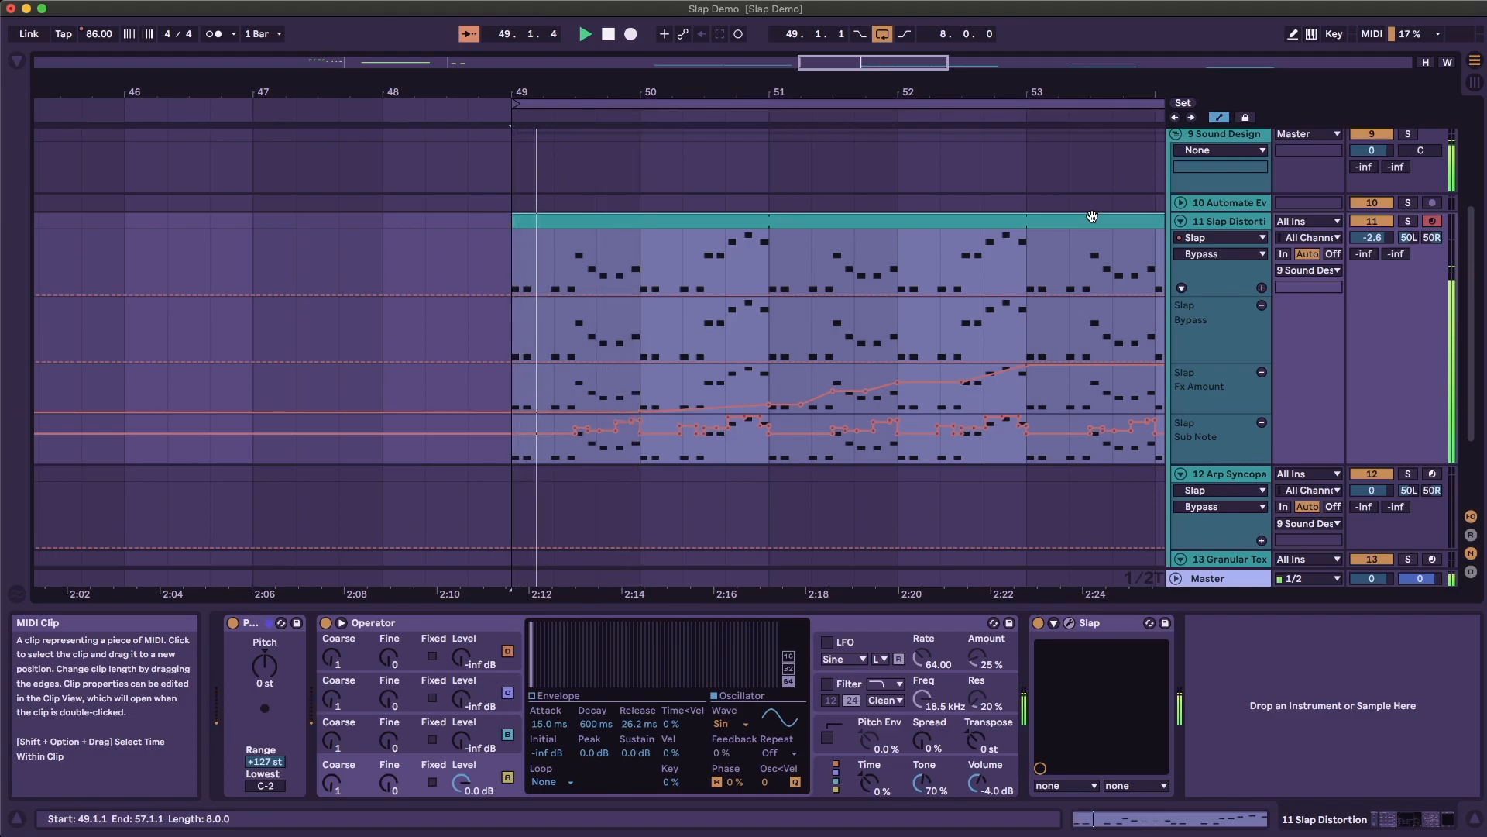
key("super+alt+p")
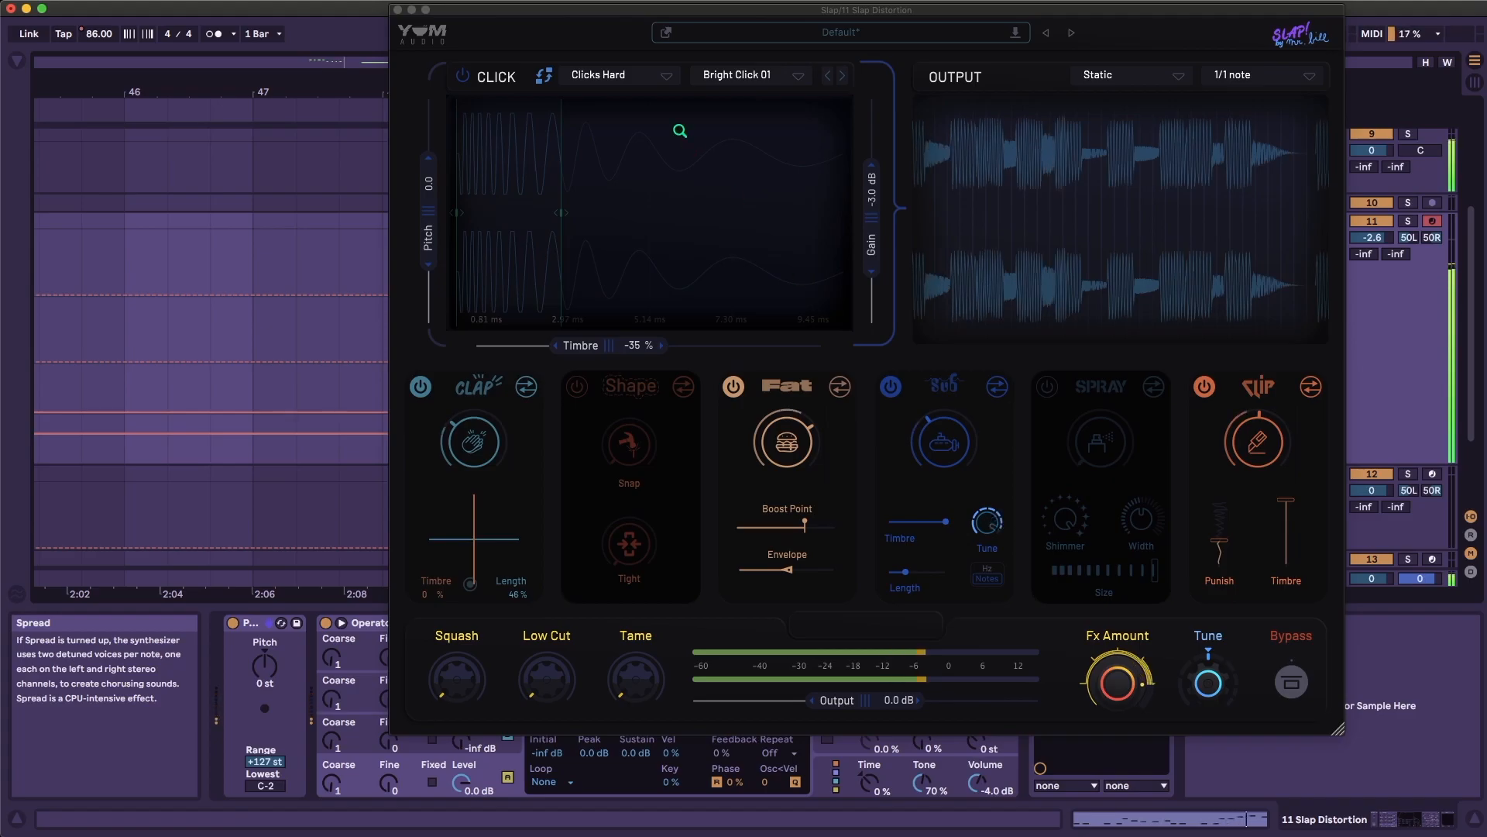
- Move the Slap window to reach the ruler and set the arrangement loop to four bars from bar 53
left_click_drag(586, 14, 599, 216)
left_click_drag(637, 93, 299, 85)
left_click_drag(207, 102, 582, 107)
left_click_drag(597, 210, 480, 37)
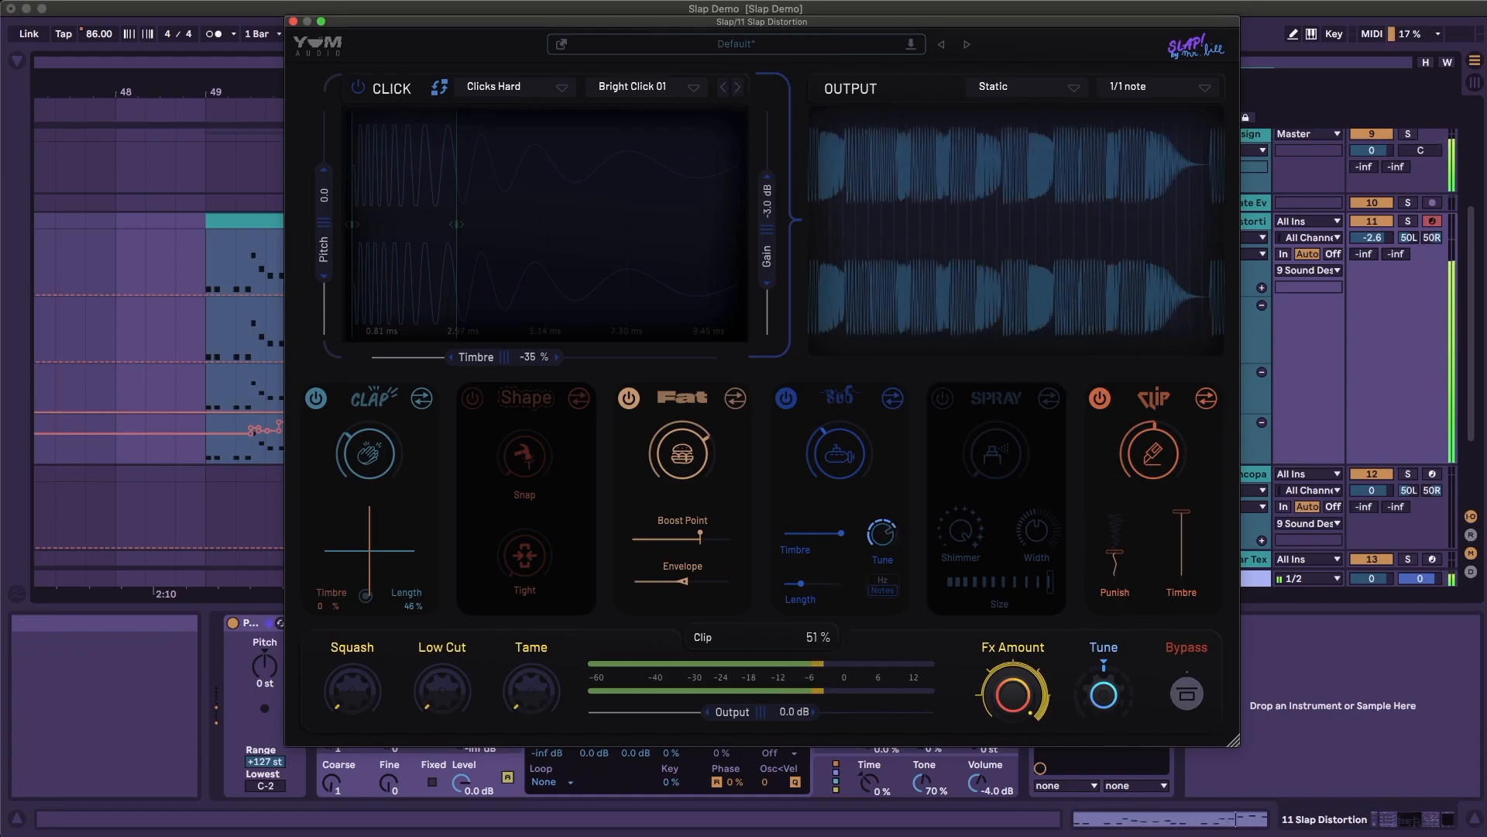
- Move the Slap window clear of the transport controls and turn off the arrangement loop
left_click_drag(1112, 25, 1021, 118)
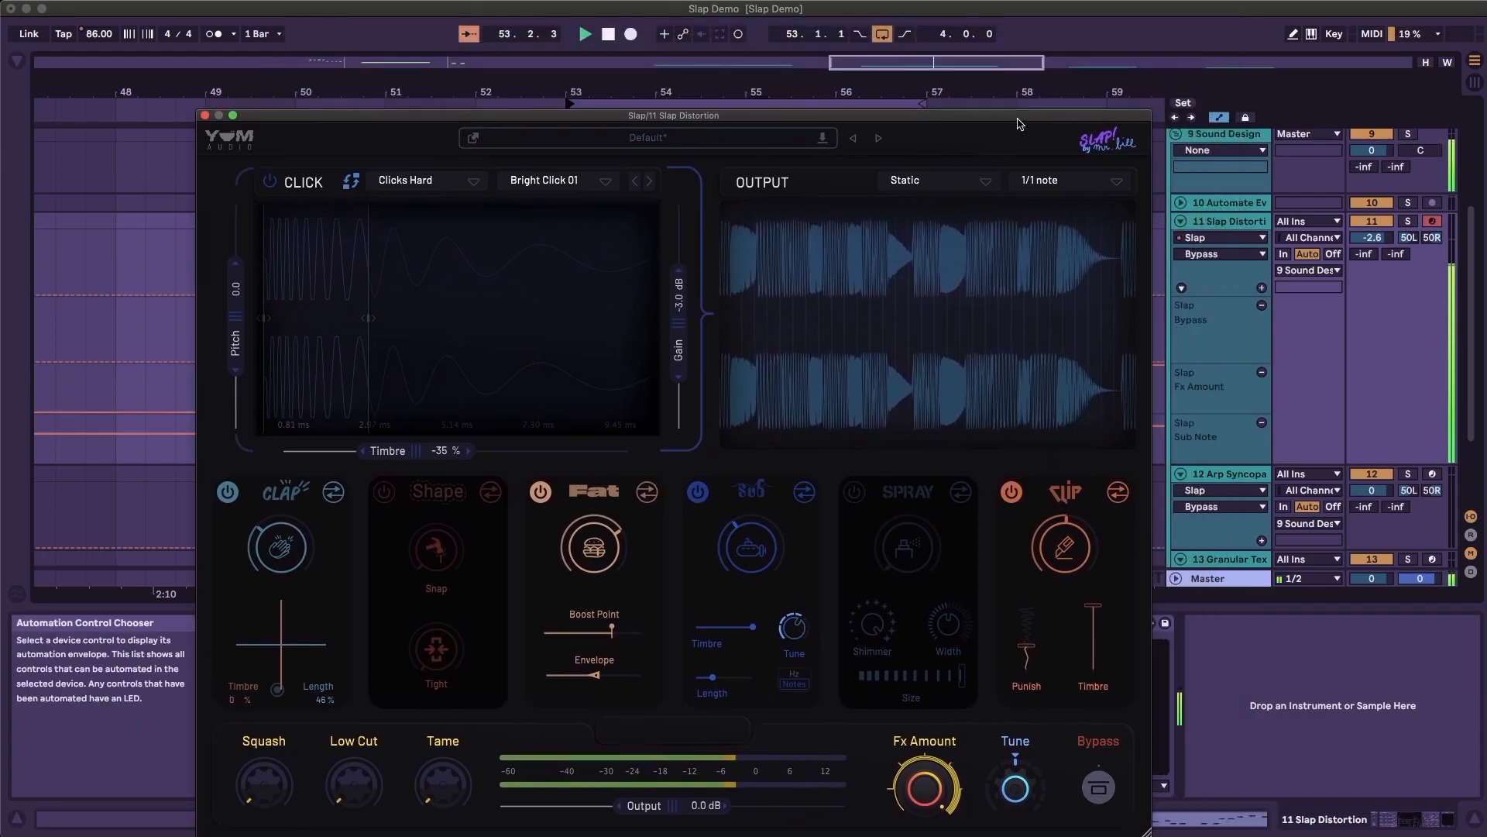
left_click(883, 34)
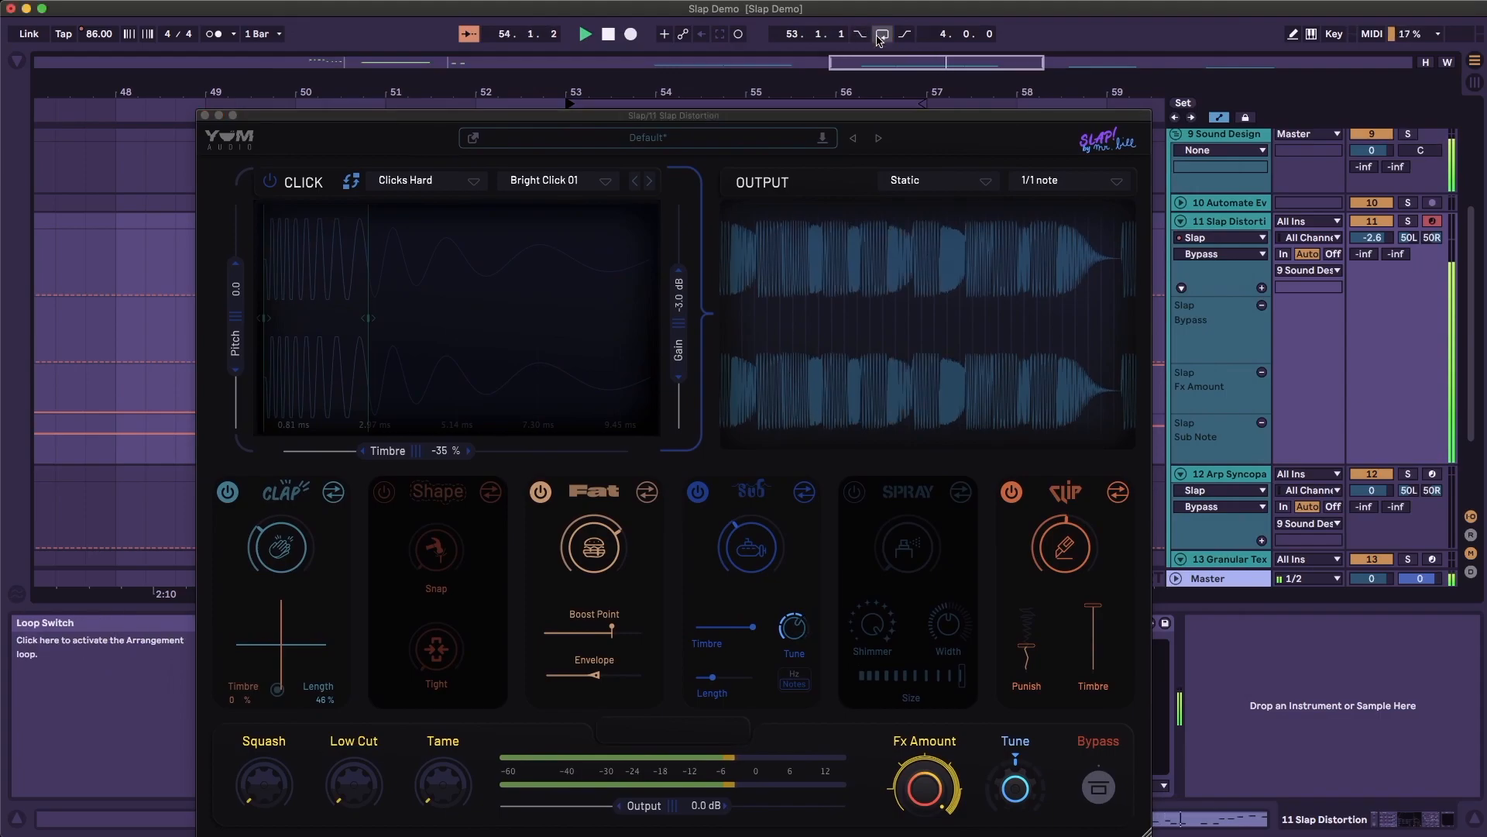
left_click_drag(889, 112, 880, 159)
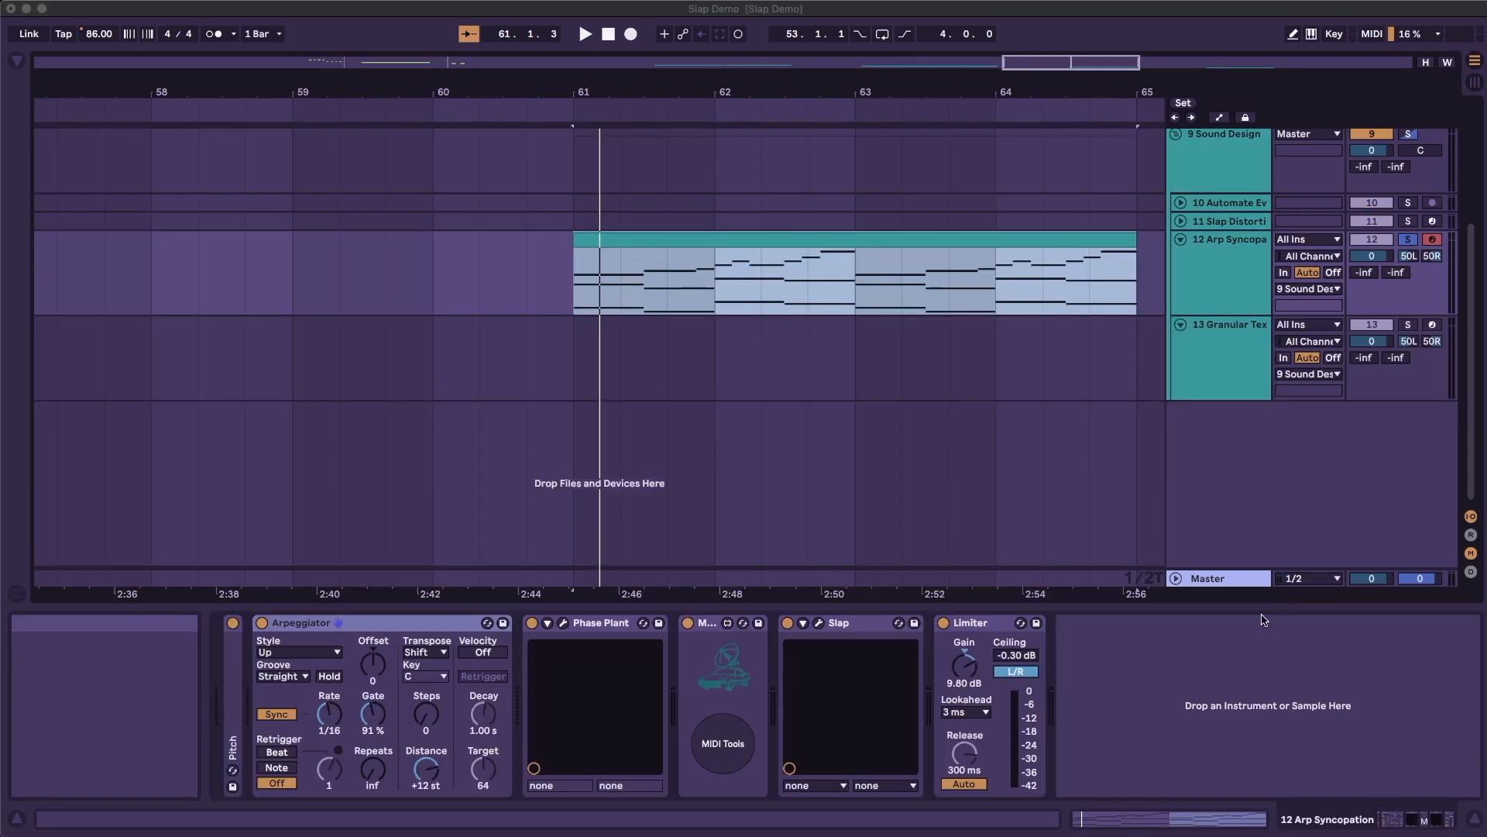
- Open Phase Plant on the Arp Syncopation track, sweep Macro 1 up and back down, and close the window
left_click(1049, 690)
left_click(563, 623)
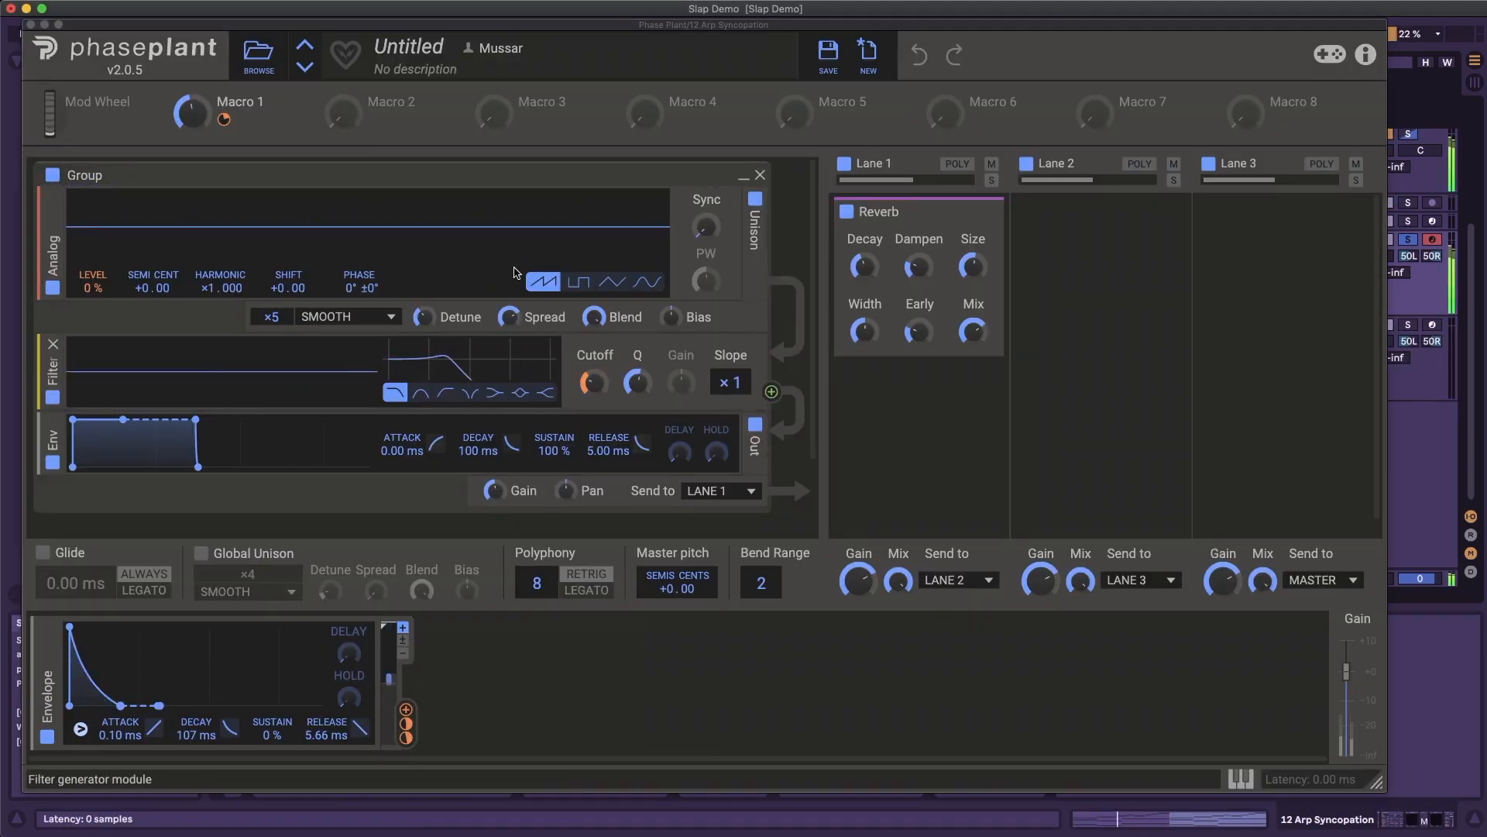
left_click(191, 113)
left_click_drag(192, 113, 192, 105)
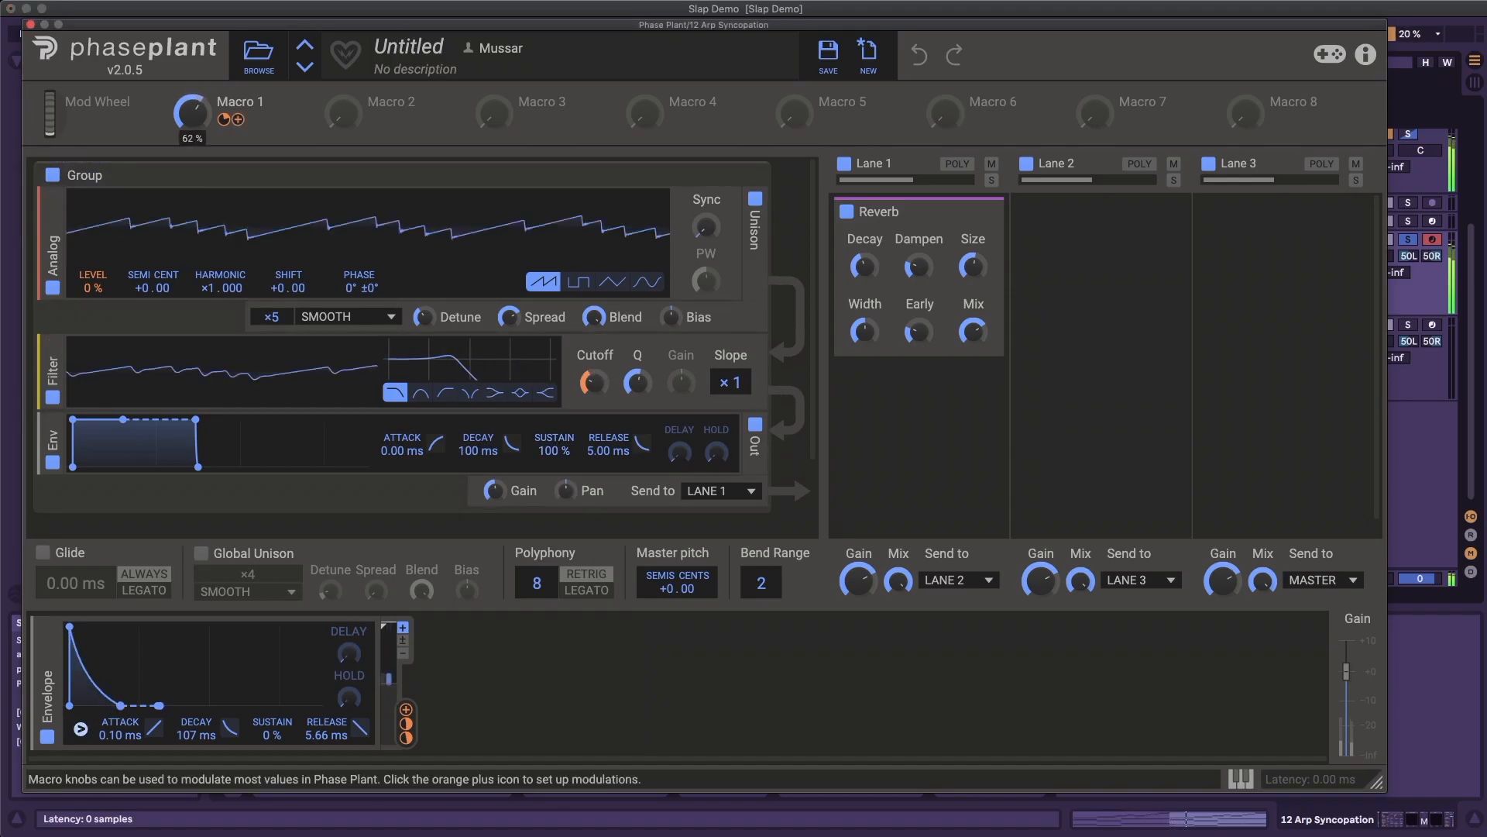
left_click_drag(192, 105, 191, 142)
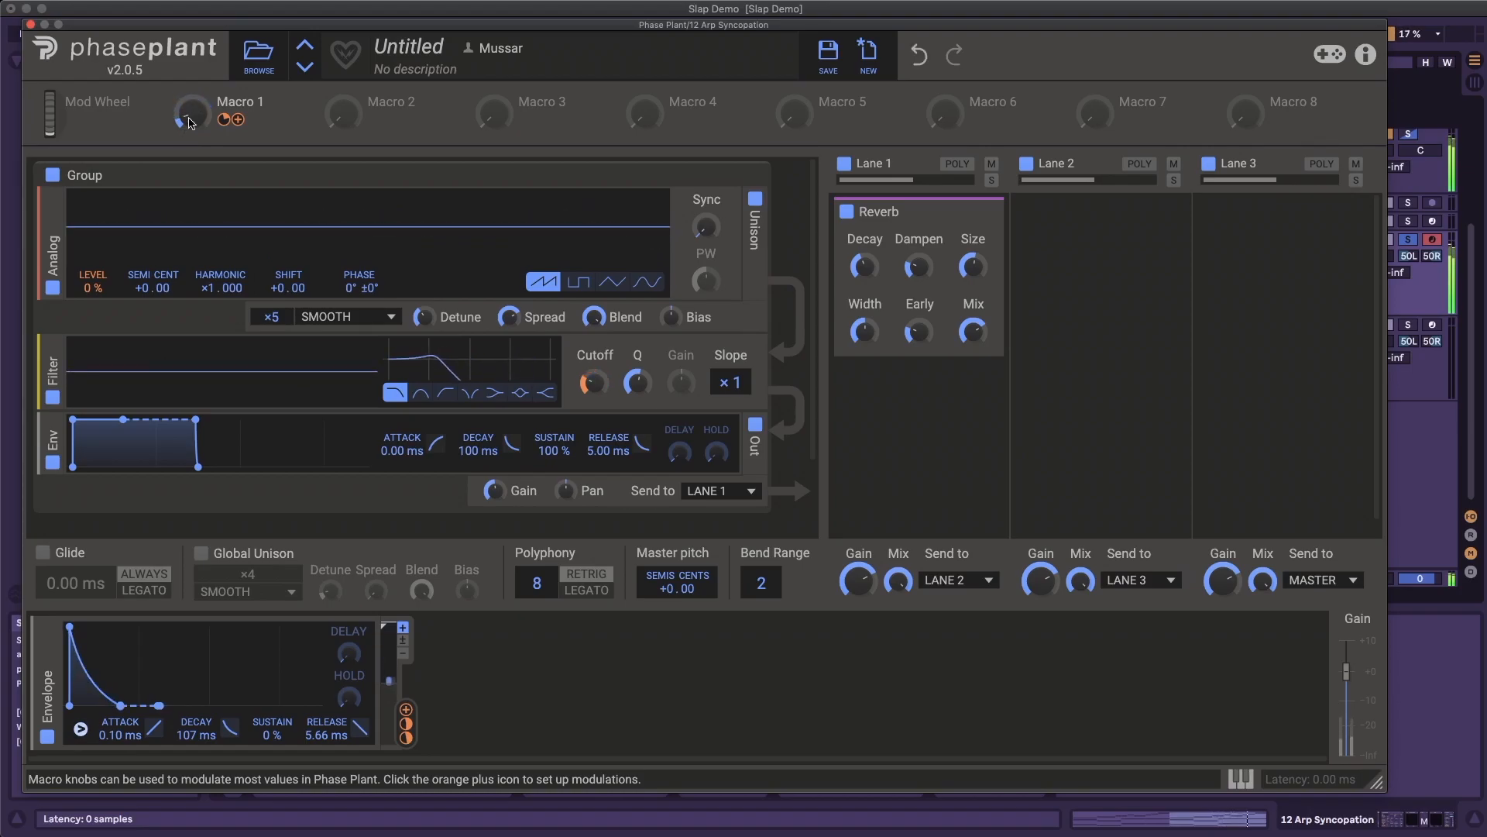
left_click(30, 26)
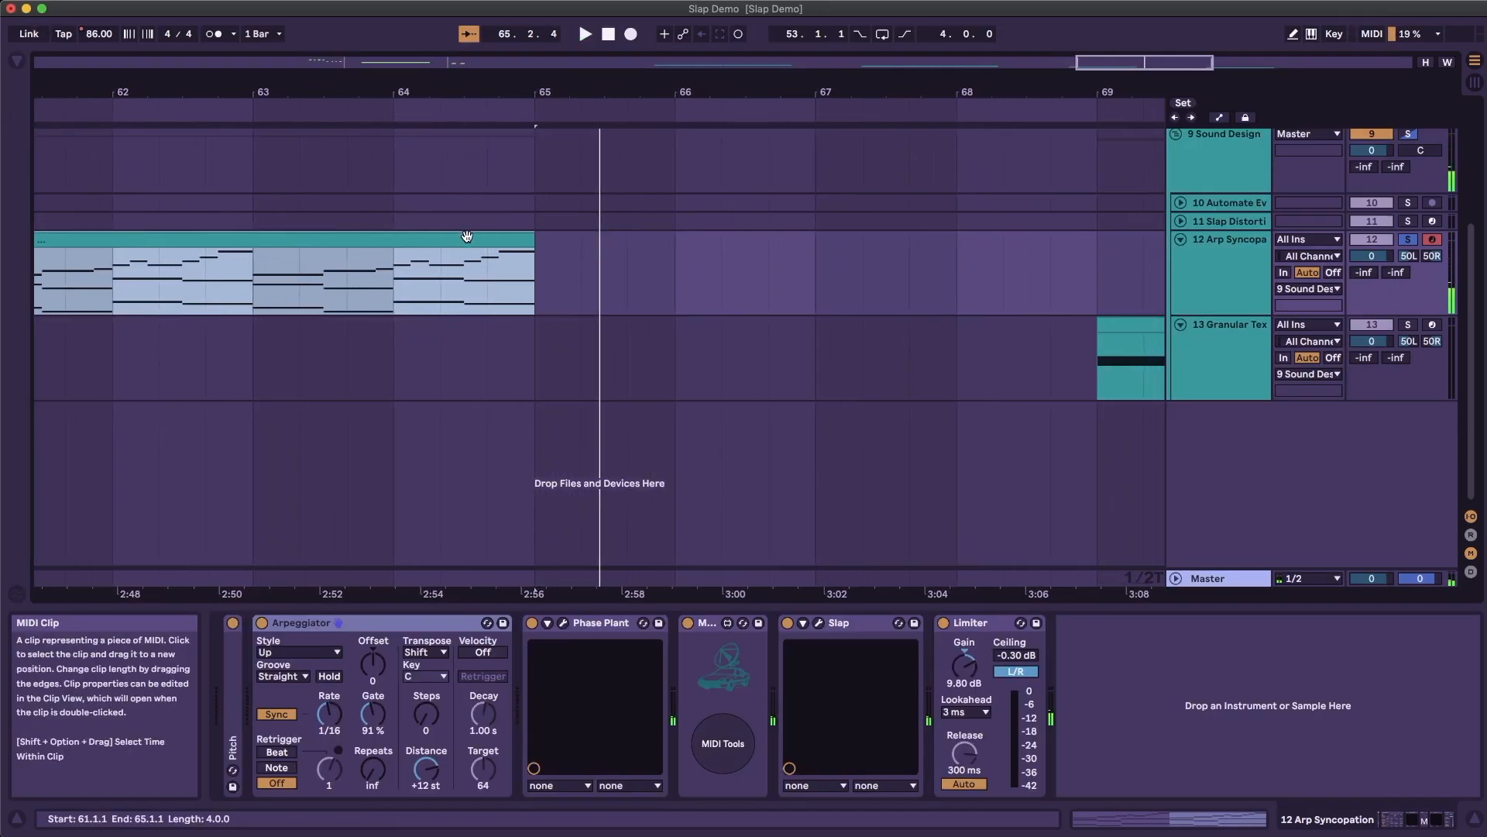
- Loop the four-bar Arp Syncopation MIDI clip from bar 61
key("super+l")
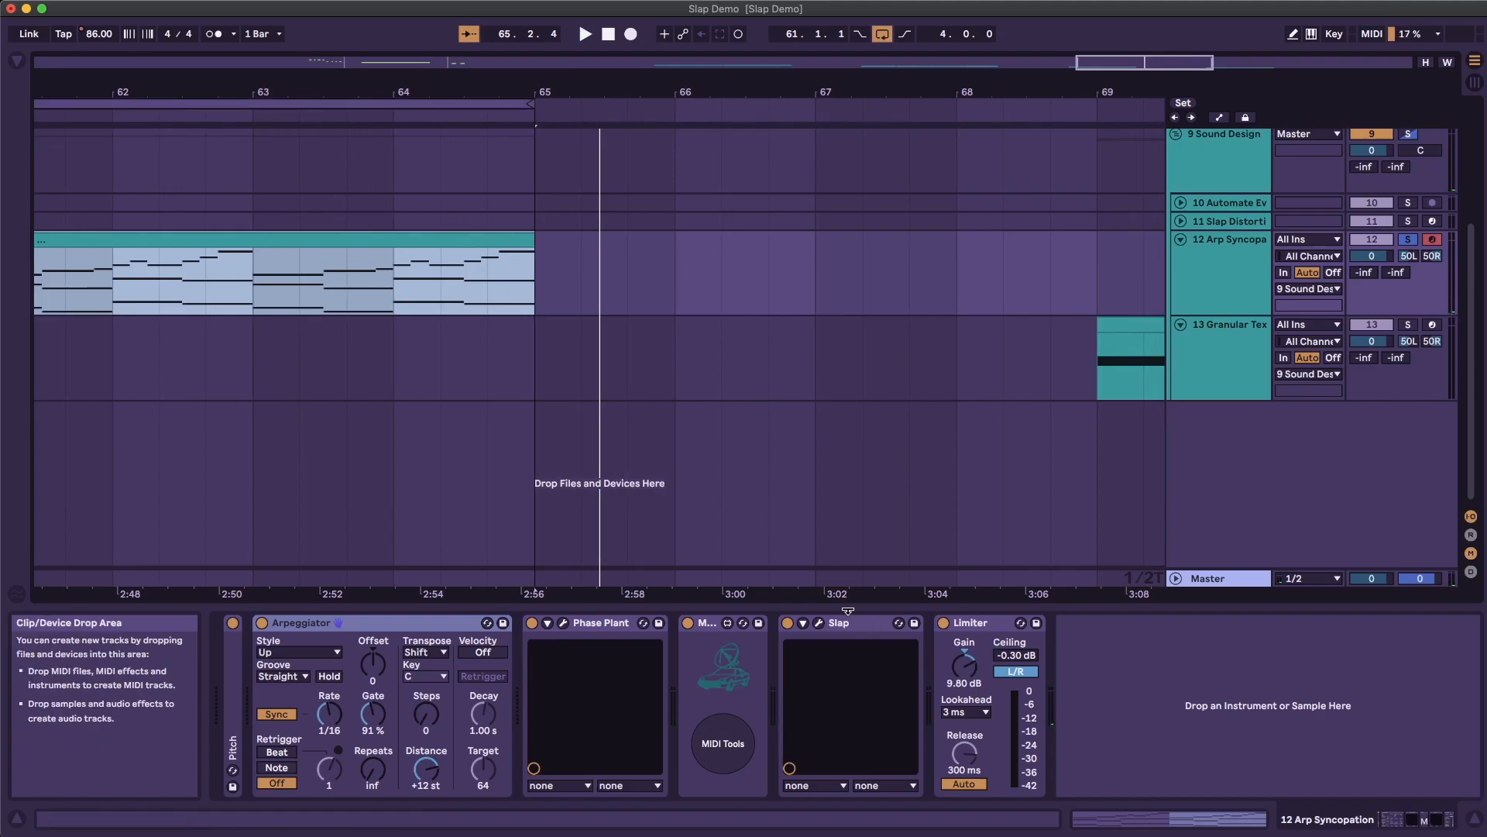
- Open Slap on the Arp Syncopation track, move its window into full view, and toggle its bypass off and on to compare
left_click(819, 626)
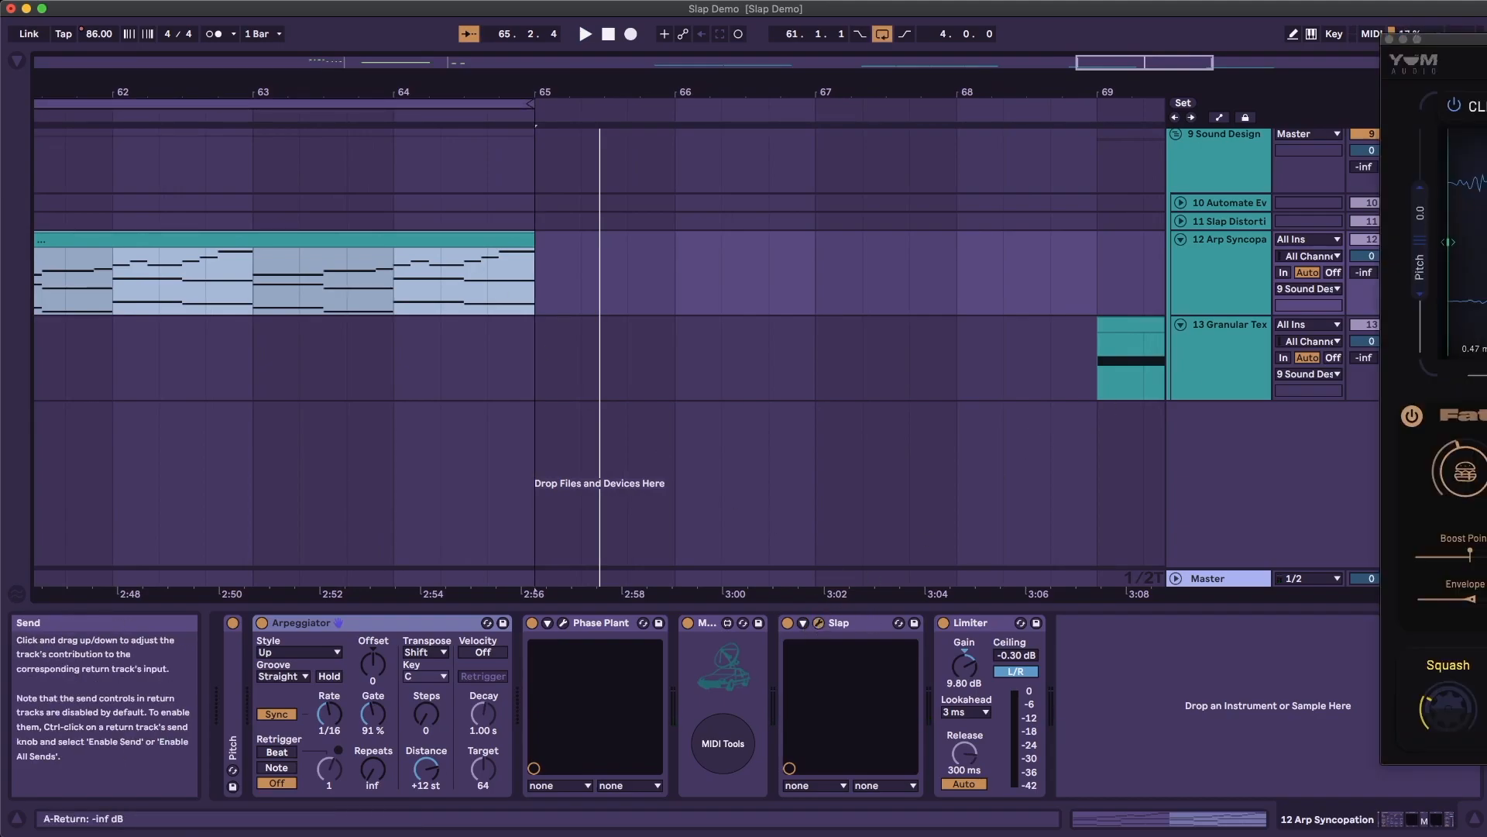
left_click_drag(1471, 37, 598, 35)
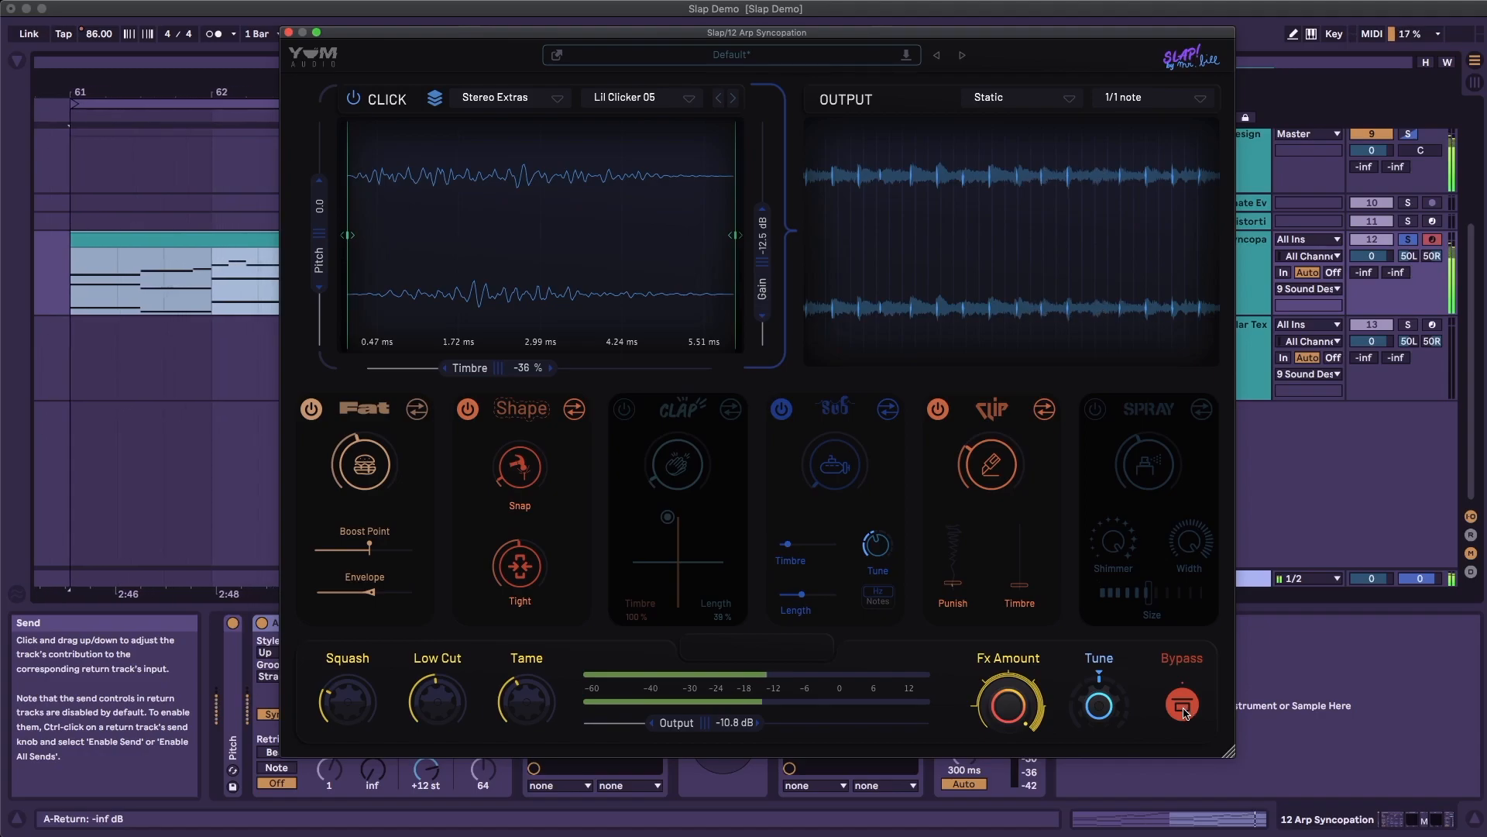
left_click(1183, 709)
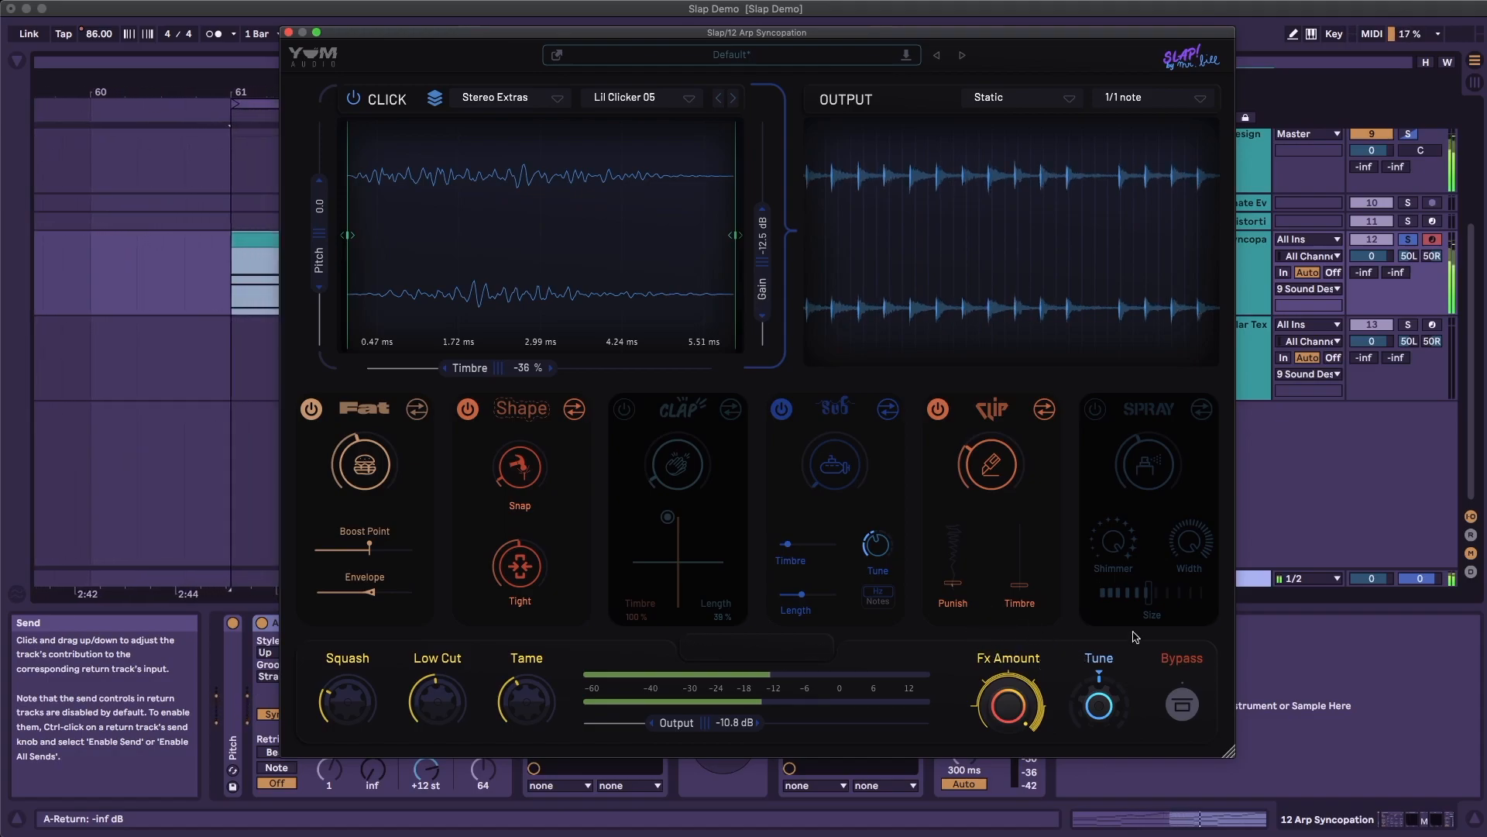
left_click(1180, 707)
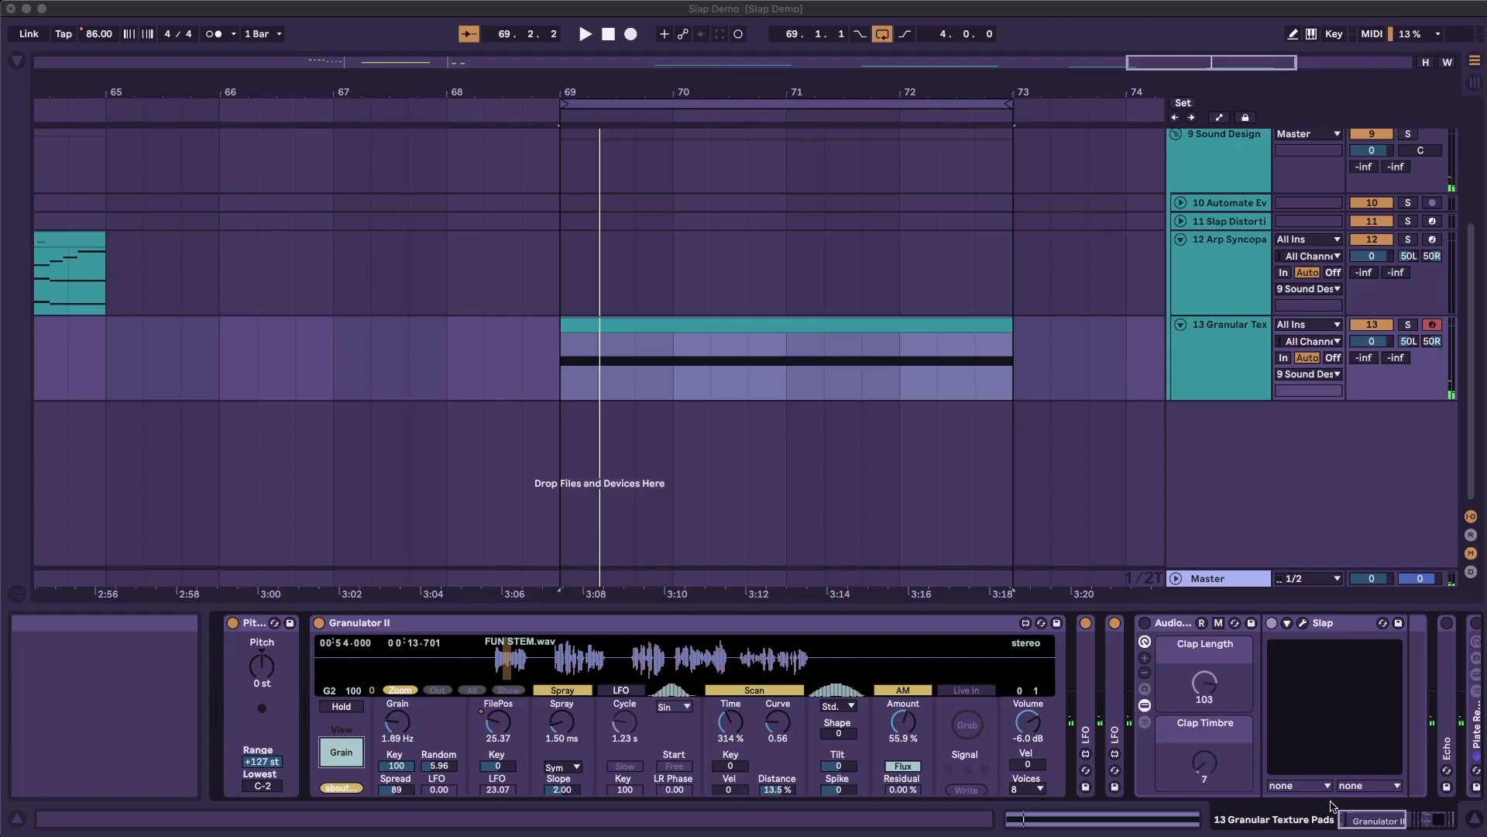
- Open the Slap window on the Granular Texture Pads track and move it clear of the track's device chain
left_click(1323, 808)
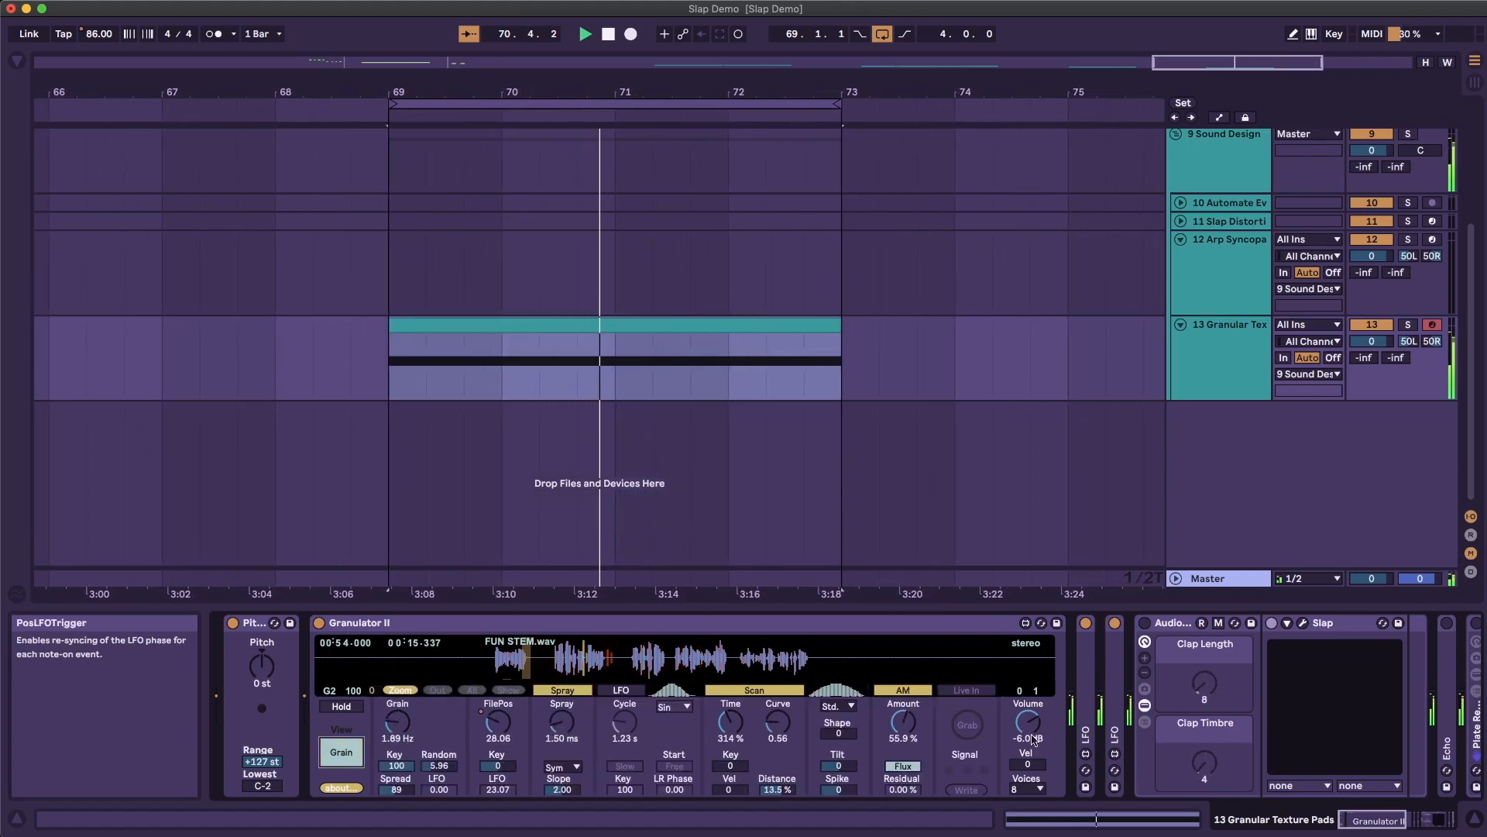
left_click(1303, 622)
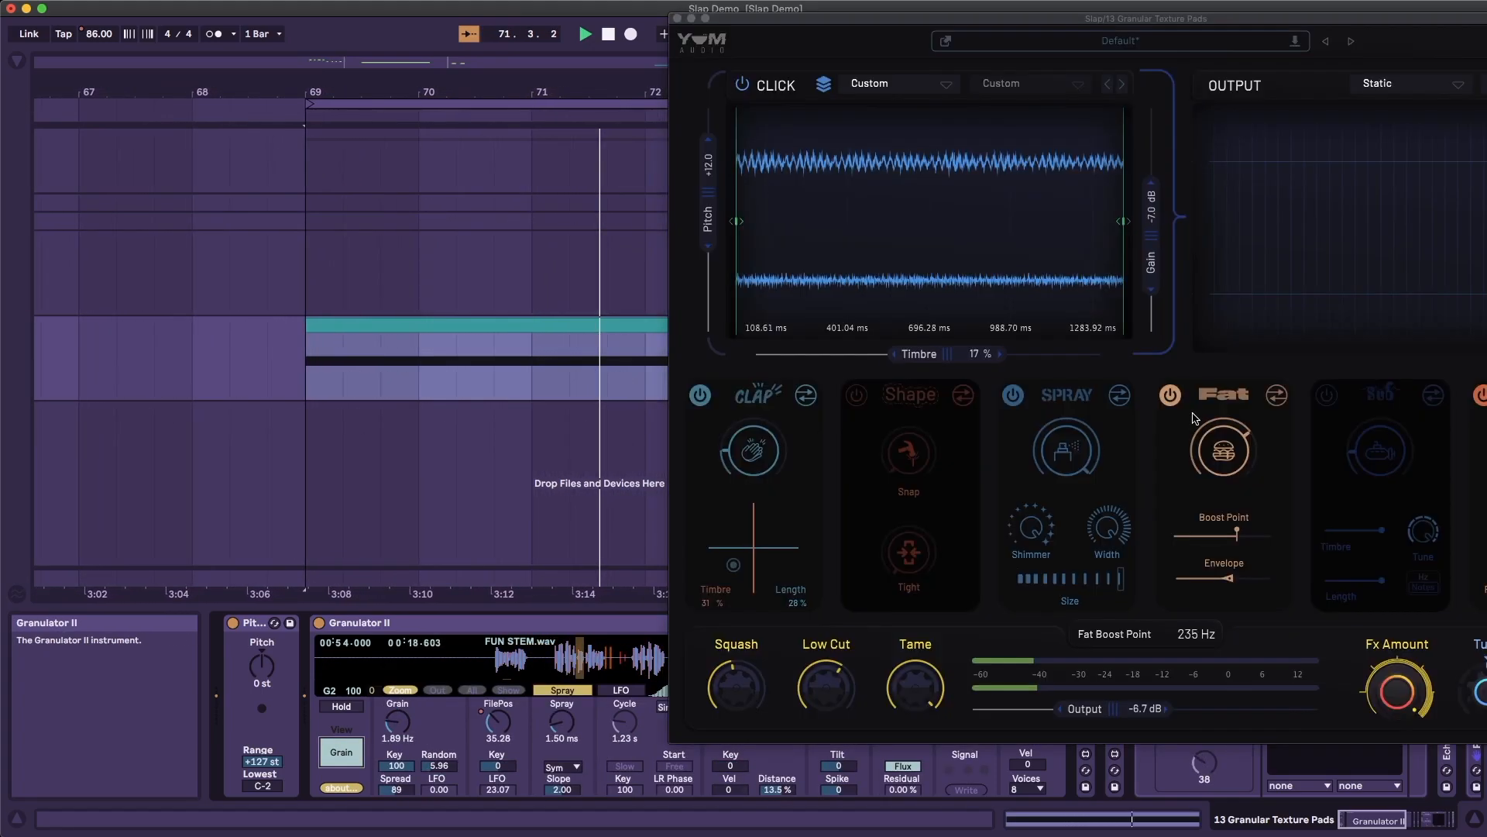
left_click_drag(1191, 17, 550, 6)
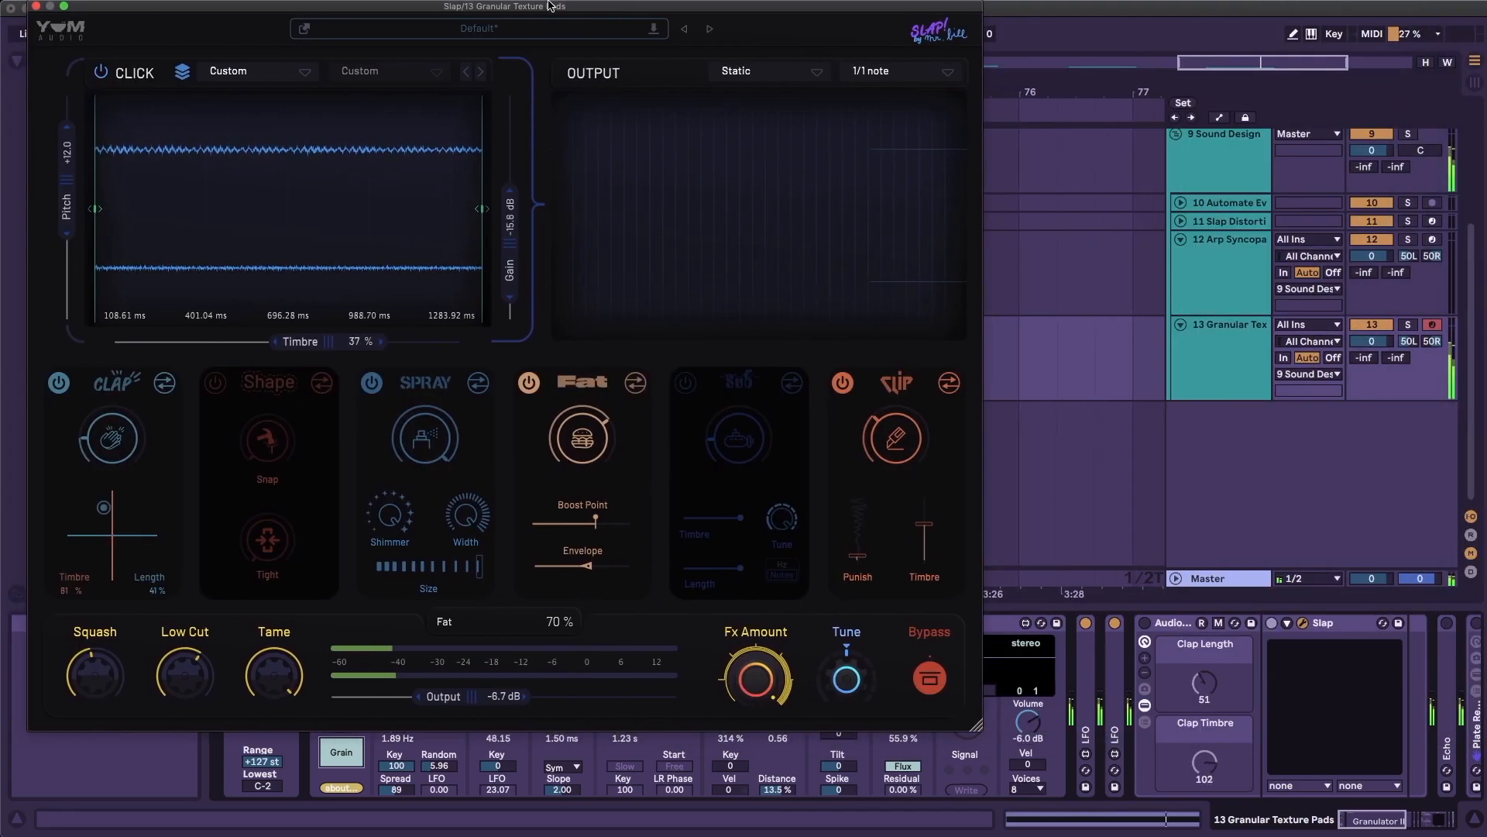
- Activate the Audio Effect Rack containing Slap on Granular Texture Pads and turn off Slap's bypass
left_click(1145, 623)
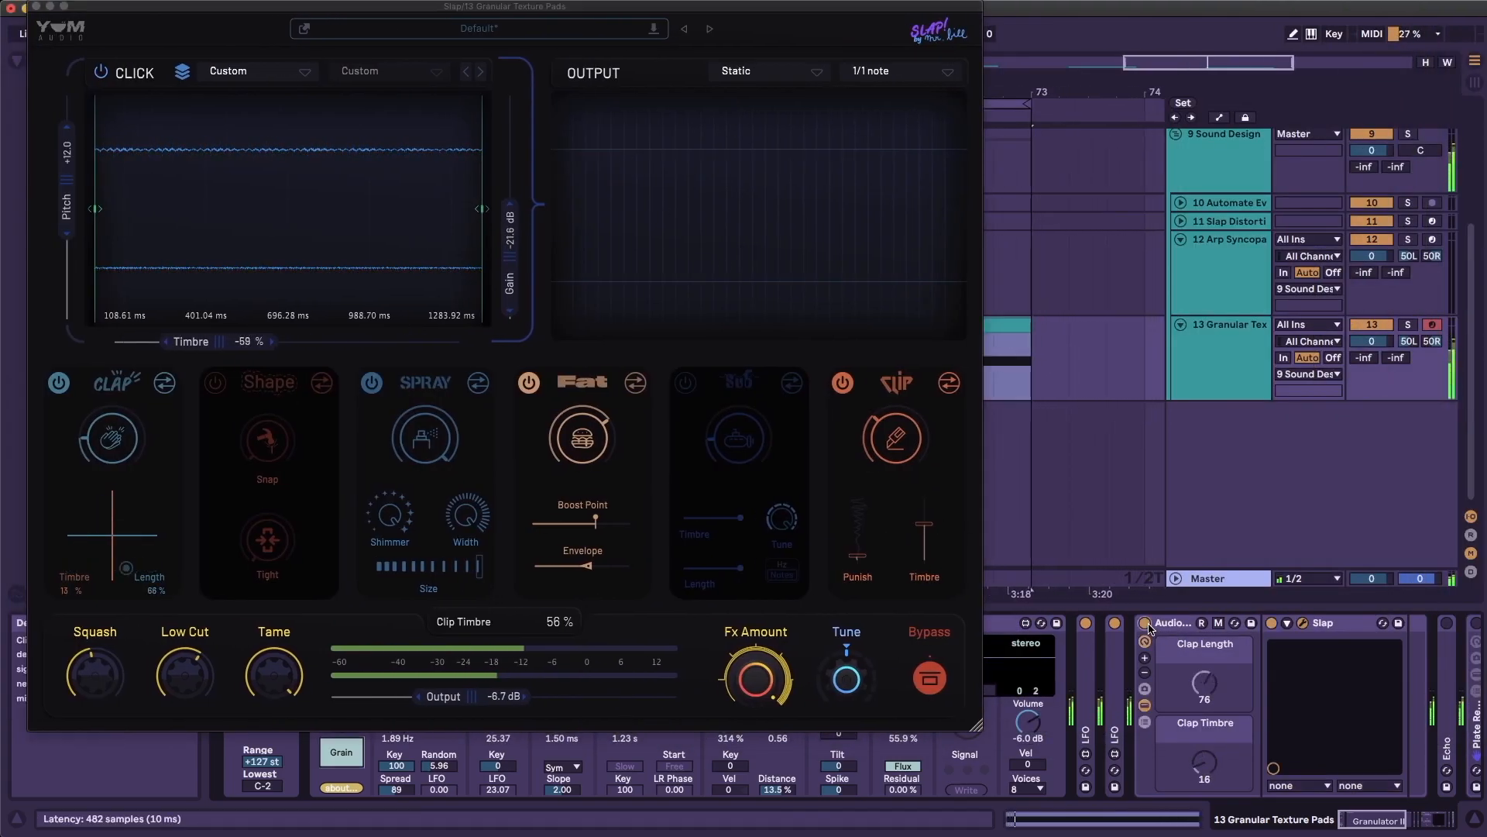
left_click(930, 679)
left_click(926, 677)
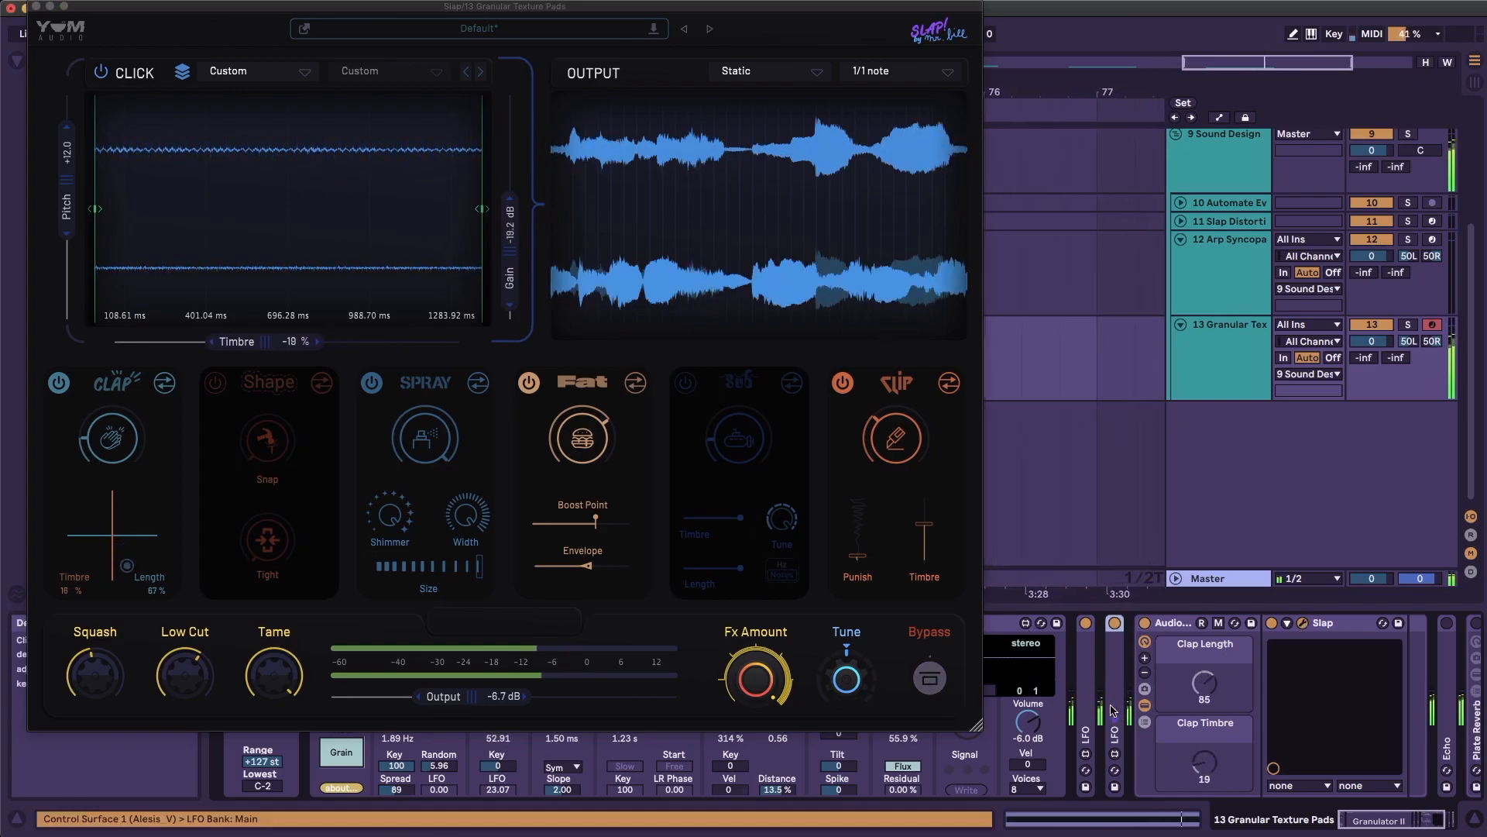
- Show the two LFO devices mapped to Clap Length and Clap Timbre, and close the Slap window
left_click(1390, 821)
left_click_drag(1390, 823, 1421, 823)
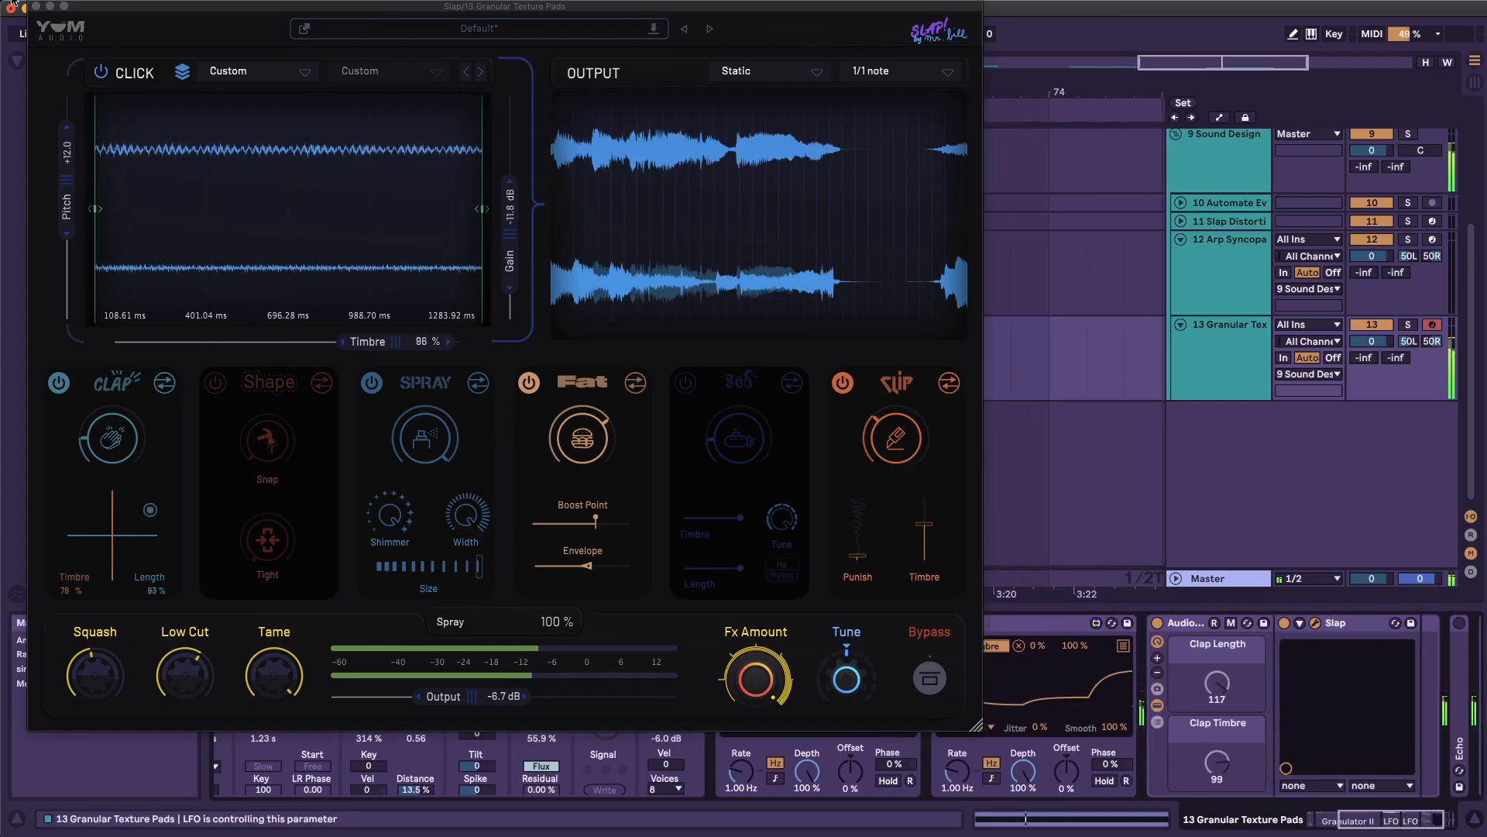
left_click(36, 6)
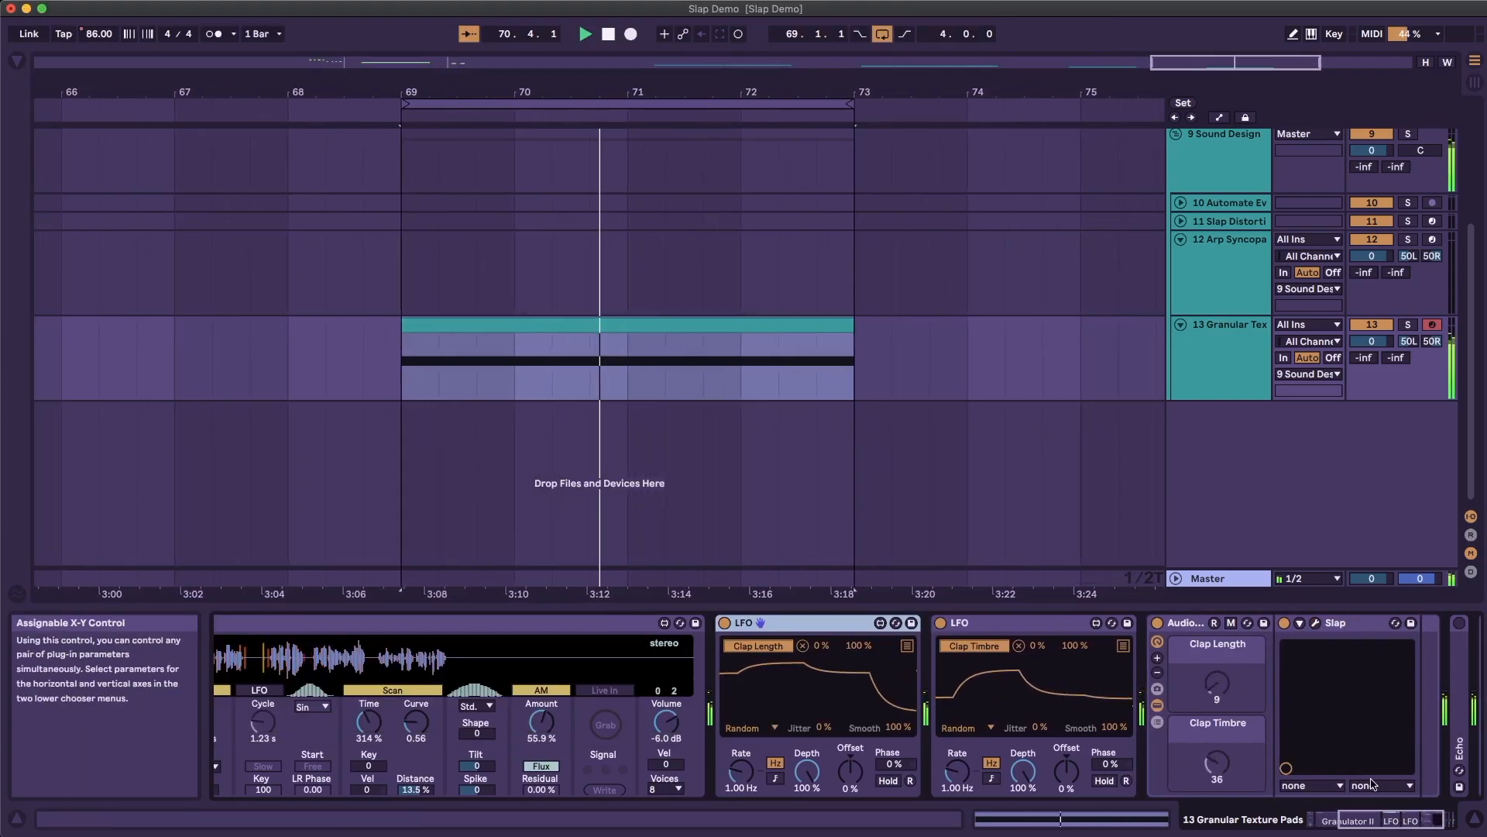
- Unfold the Echo and Plate Reverb devices that follow Slap in the Granular Texture Pads chain
left_click_drag(1373, 821, 1388, 821)
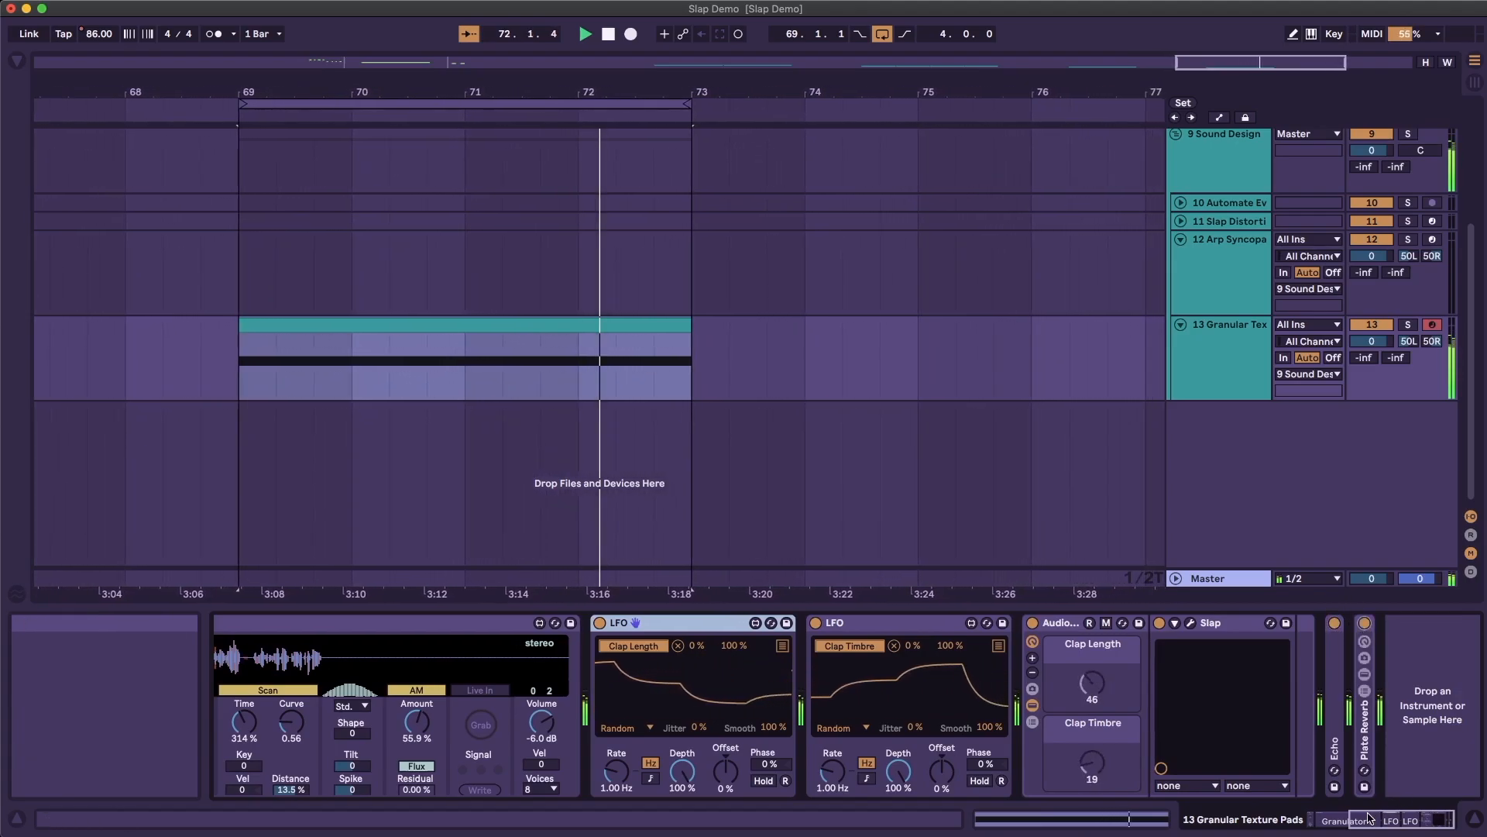
double_click(1334, 744)
left_click_drag(1364, 833, 1292, 824)
double_click(1365, 732)
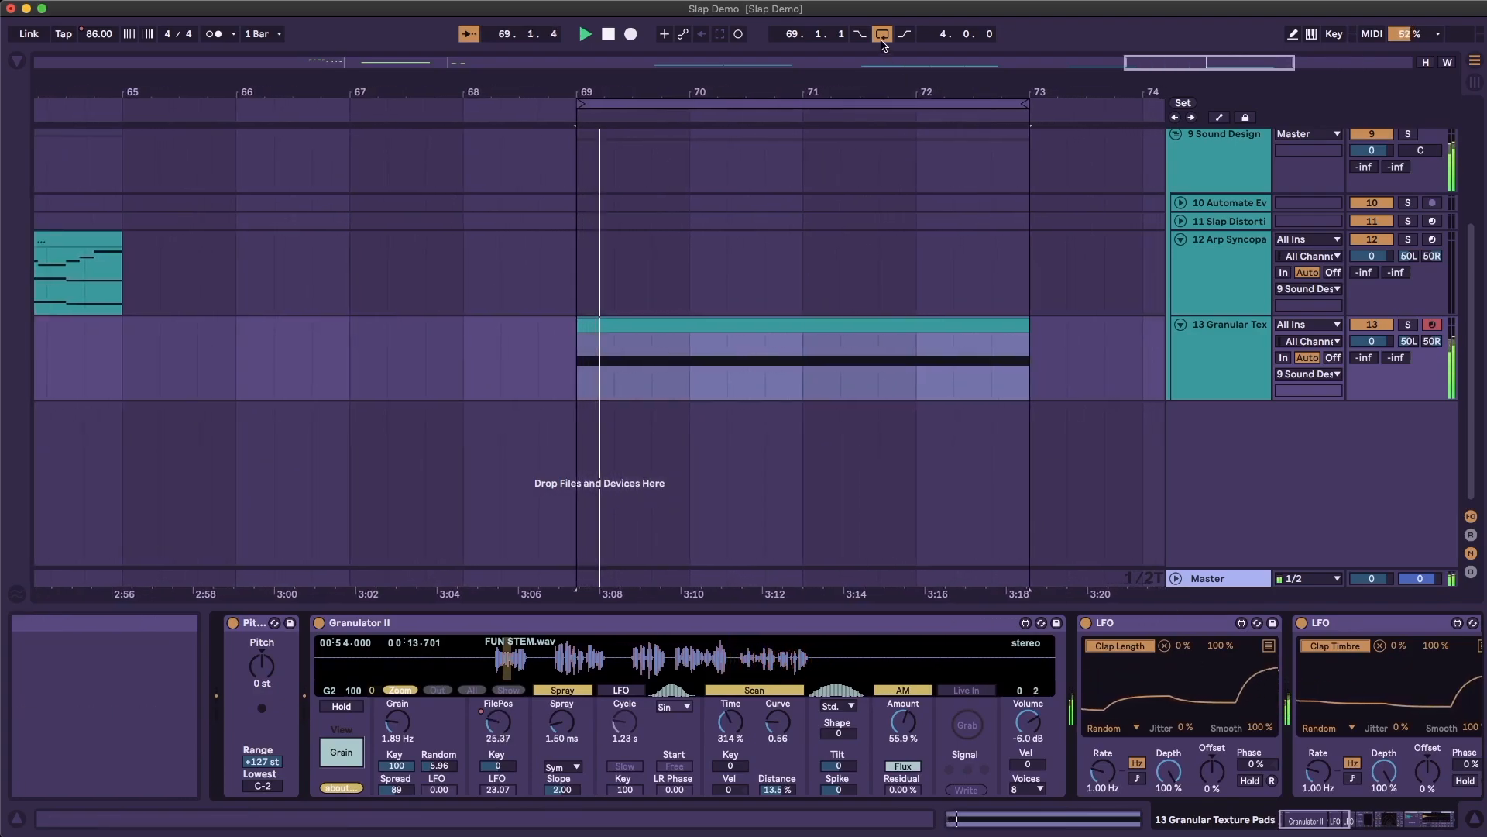
- Turn off the arrangement loop and reopen the Slap window on the Granular Texture Pads track
left_click(882, 35)
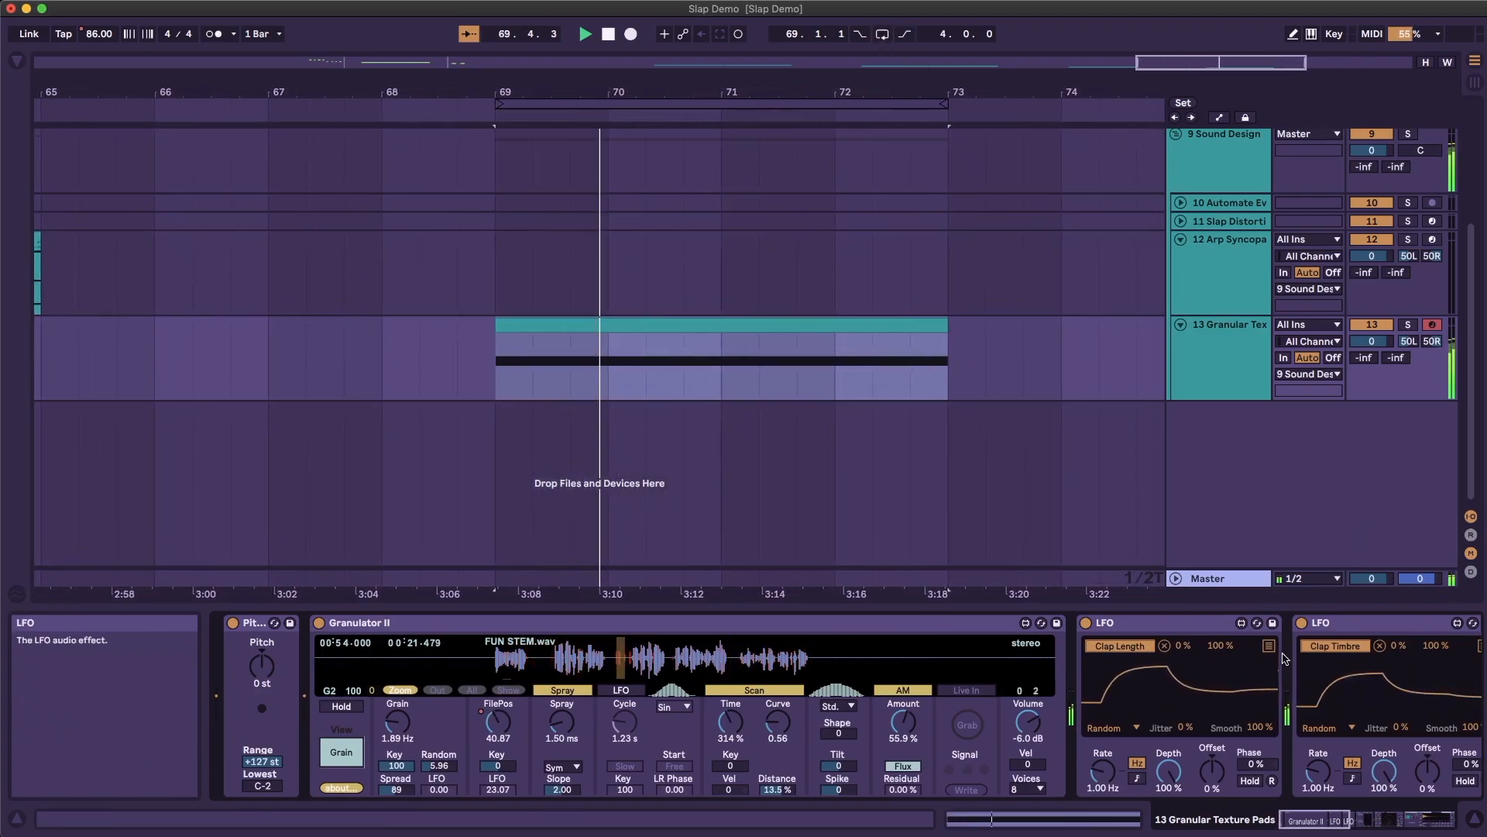
left_click_drag(1321, 820, 1348, 825)
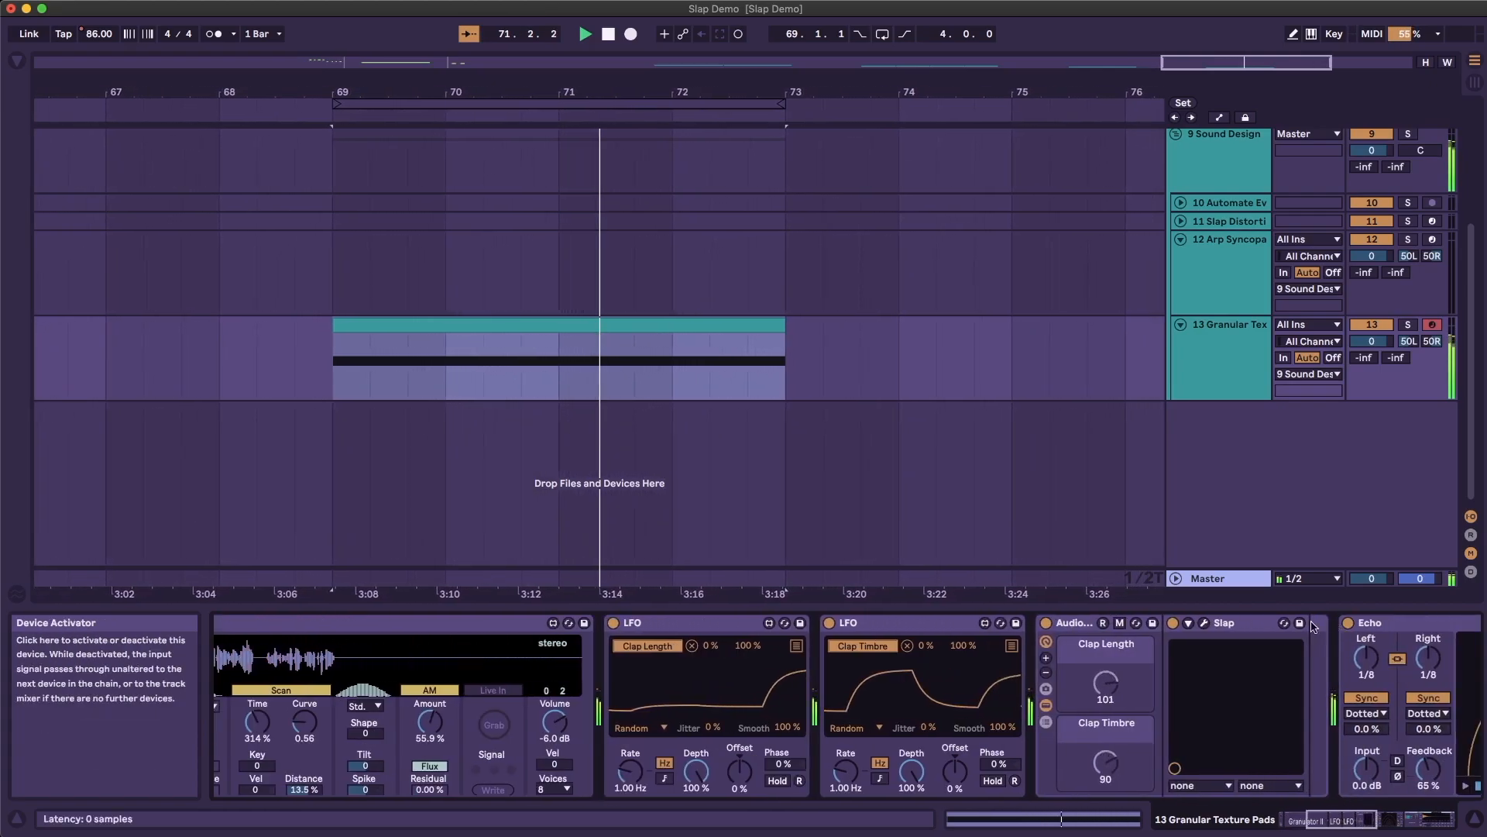
left_click(1204, 623)
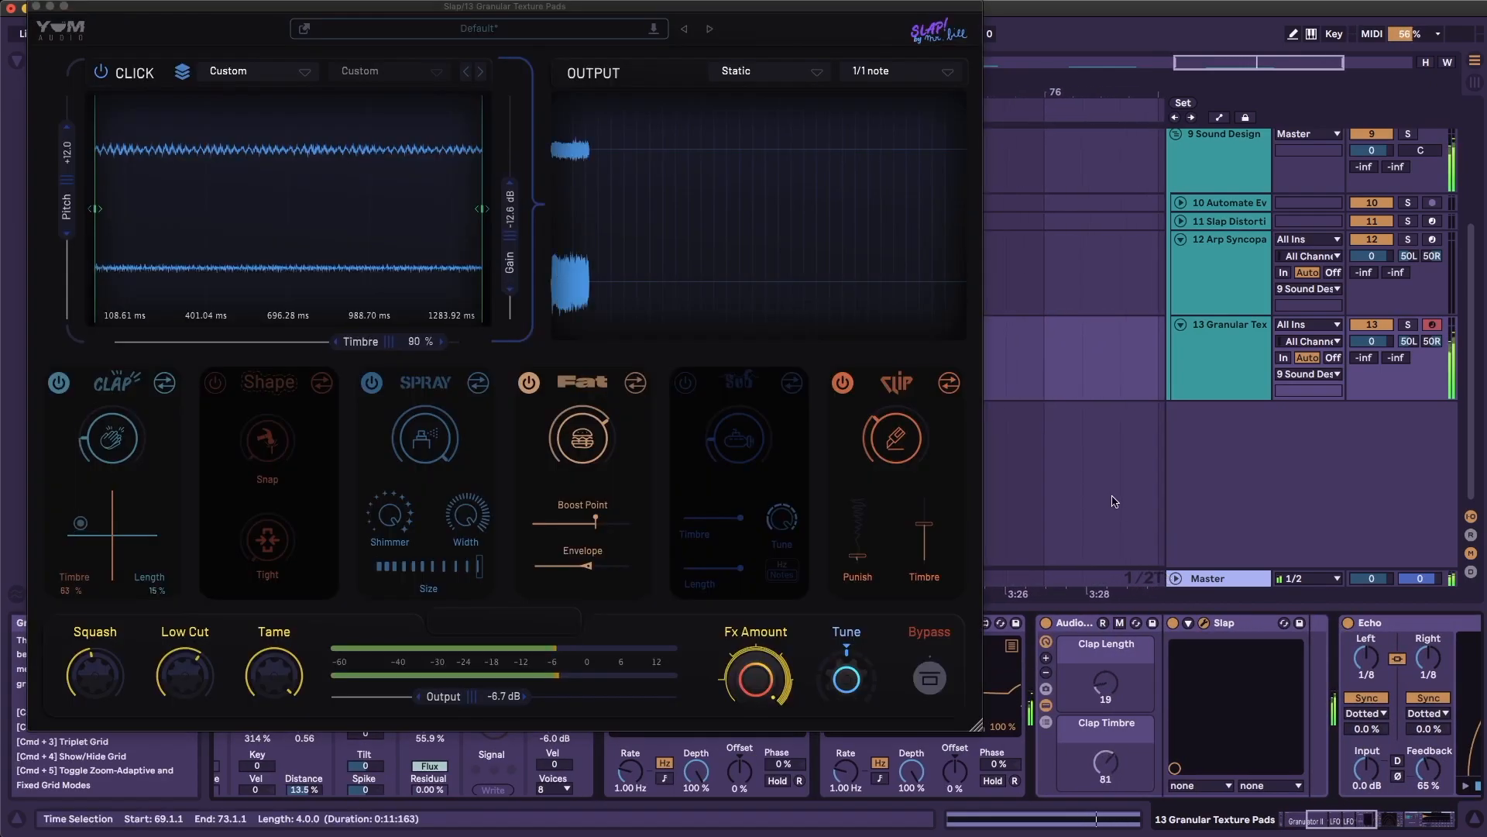